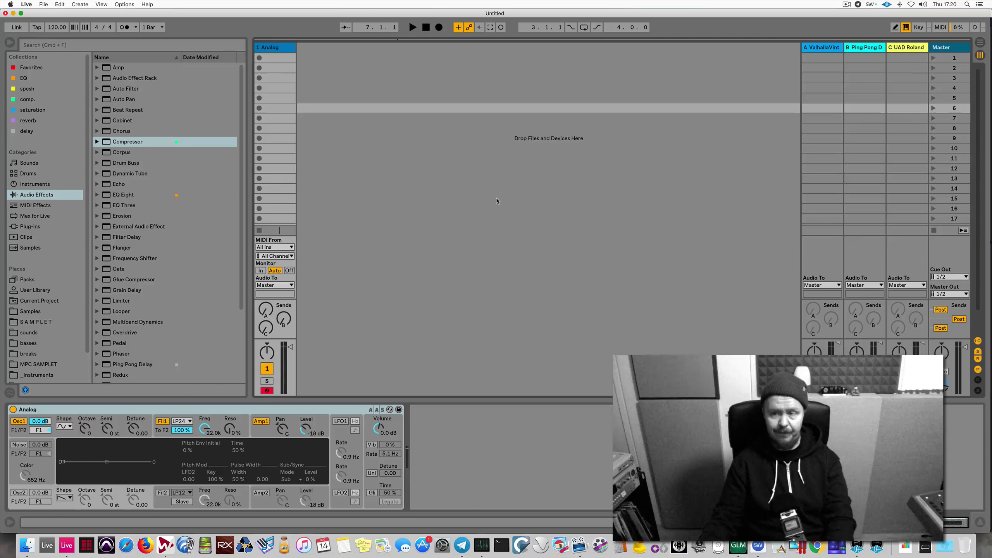
Step: Open the Master's SPAN analyzer, then play the sub bass on 1 Analog and stop it
click(948, 46)
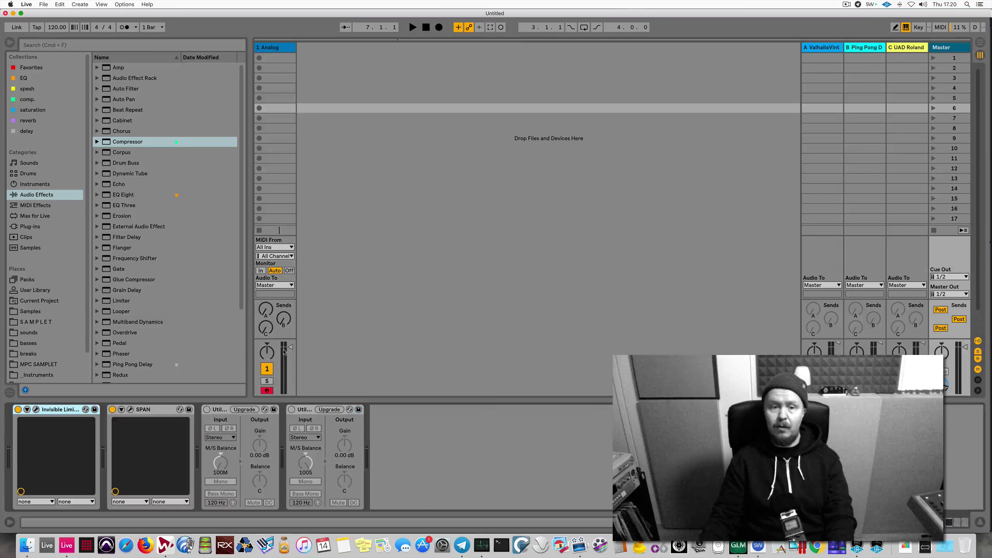
click(130, 409)
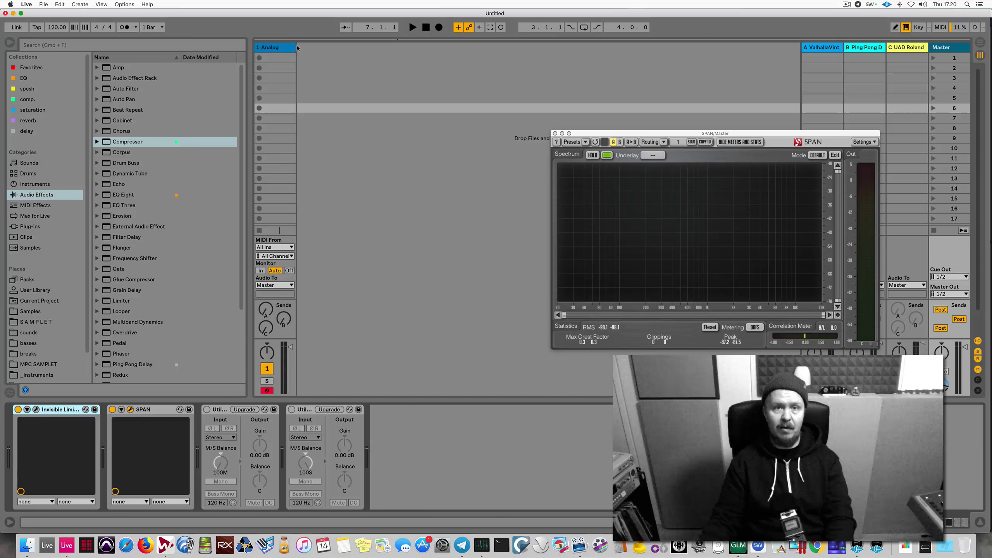
click(280, 48)
click(416, 119)
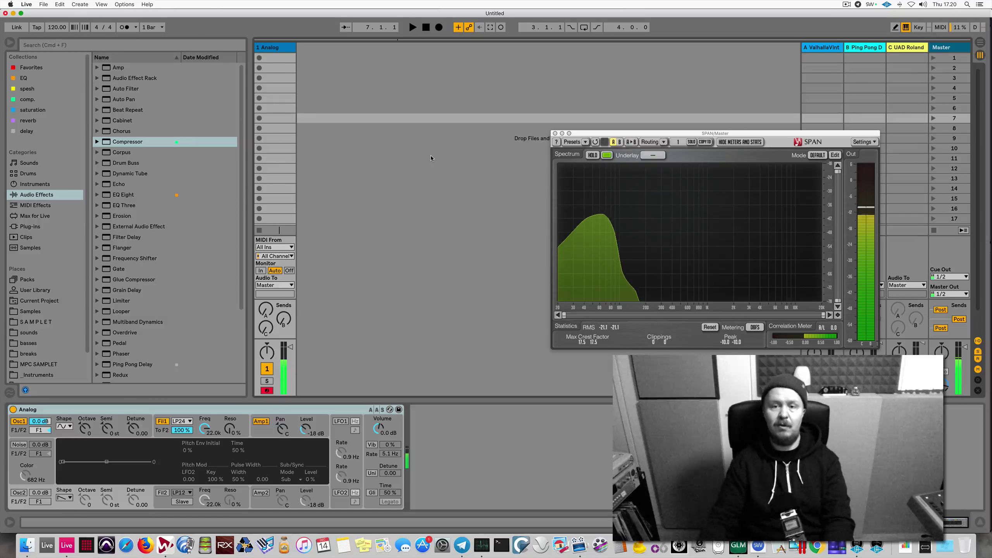
click(432, 220)
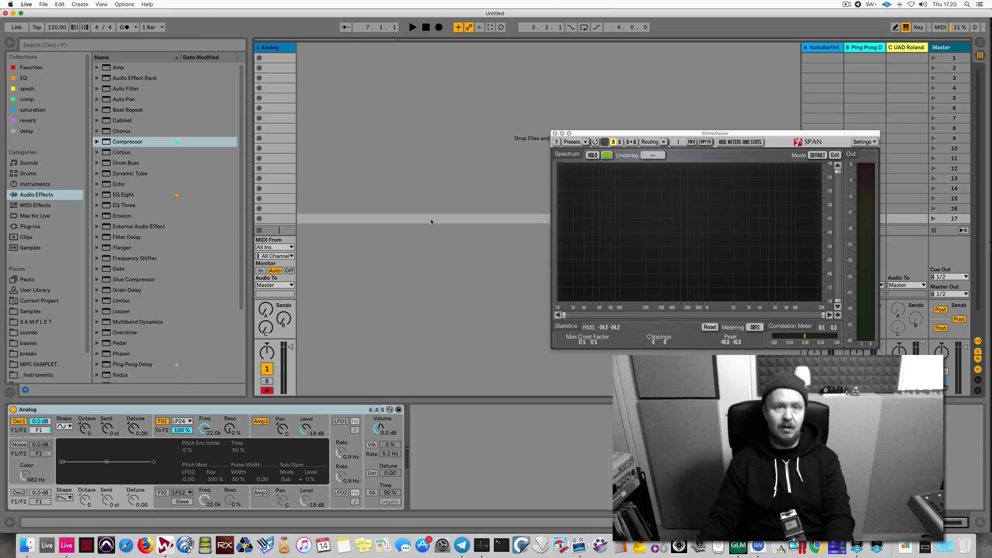
Step: Load FF Saturn from Audio Units > FabFilter onto the Analog track and arrange it beside SPAN
key(super+f)
text(sa)
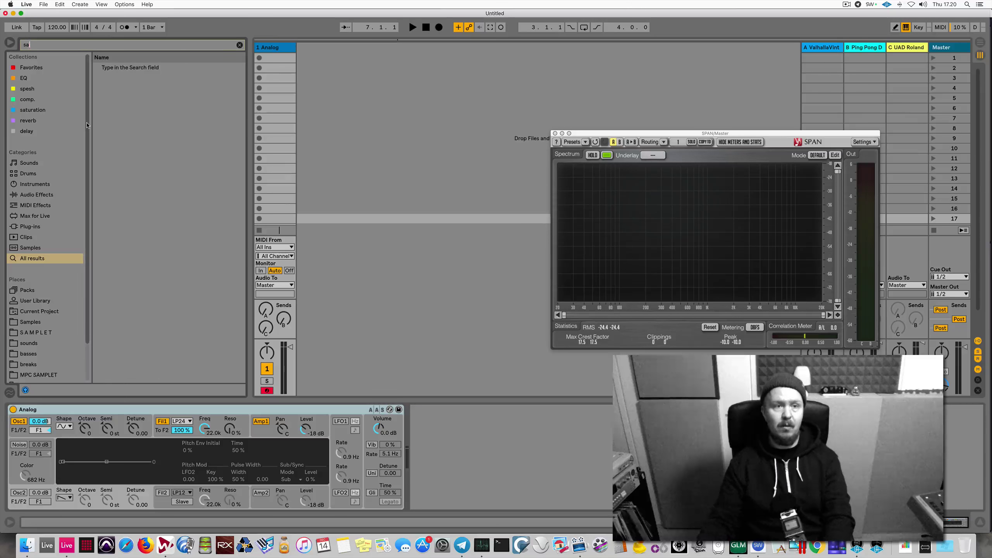
text(turn)
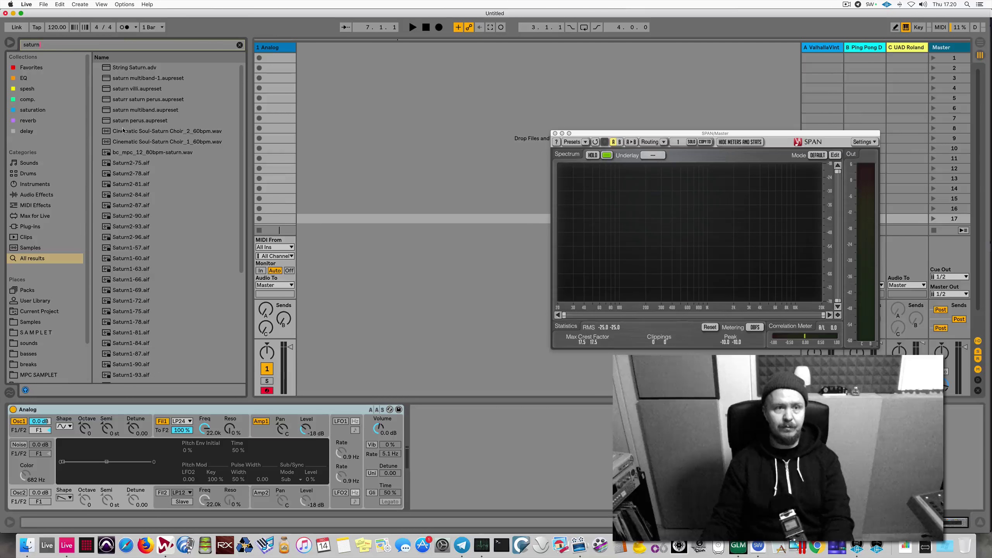
click(41, 226)
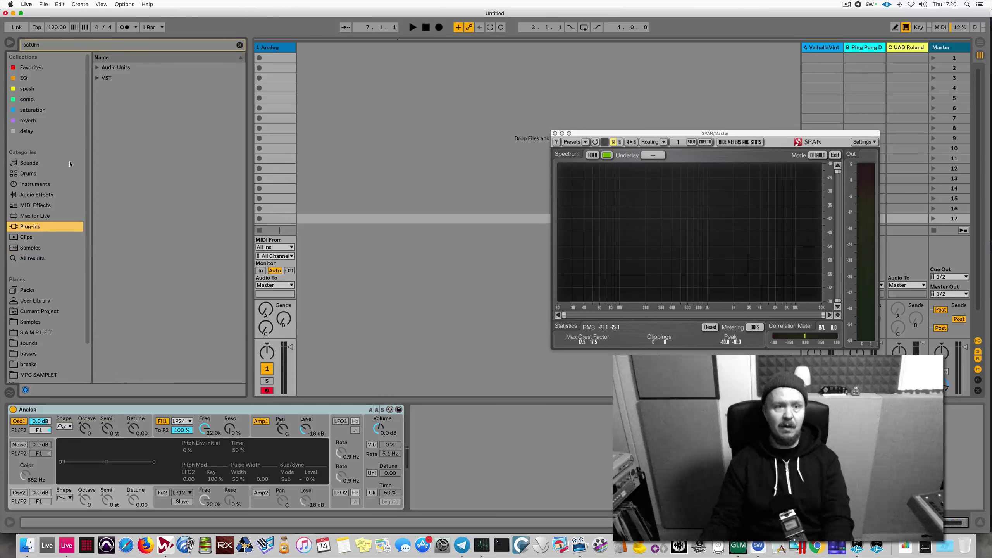
click(96, 68)
click(104, 78)
double_click(147, 89)
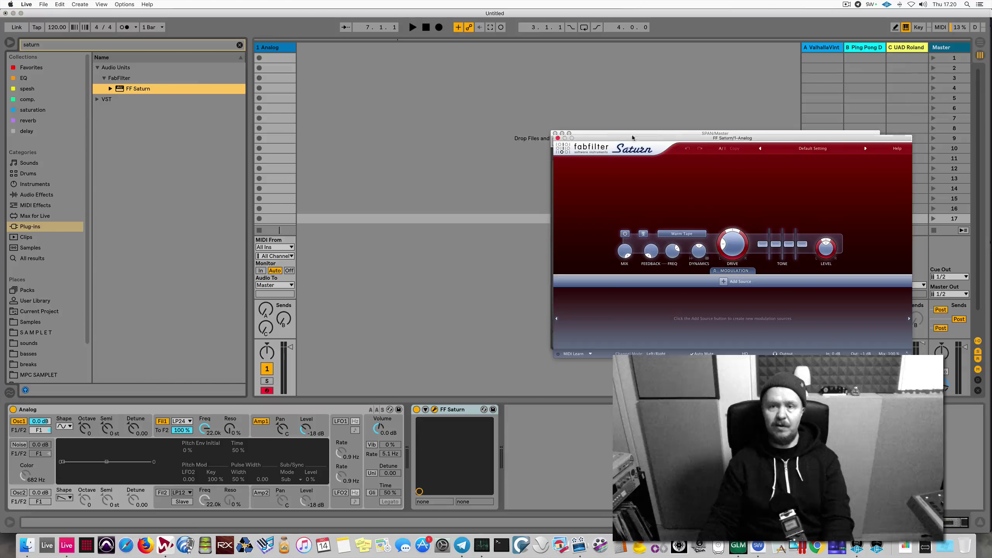
drag(672, 138, 449, 138)
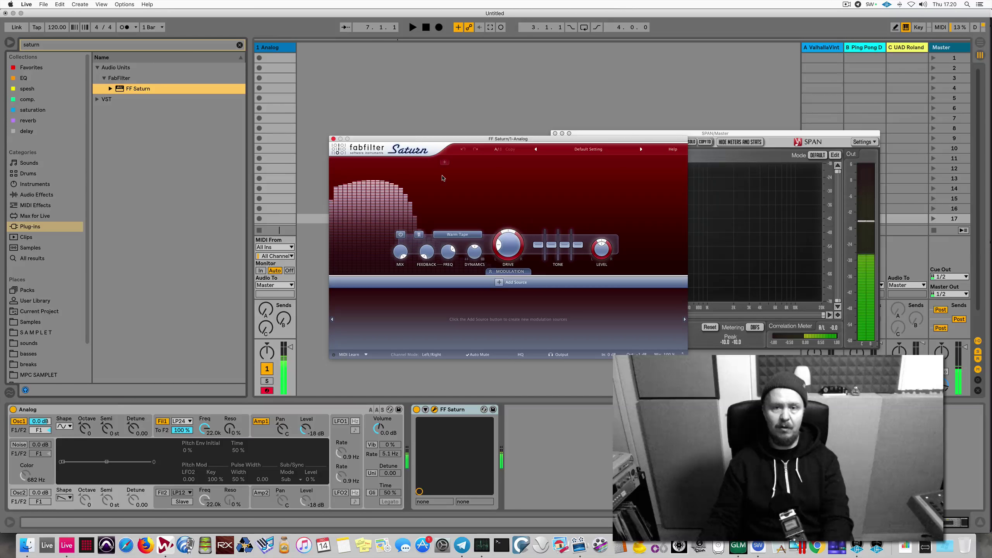
click(595, 136)
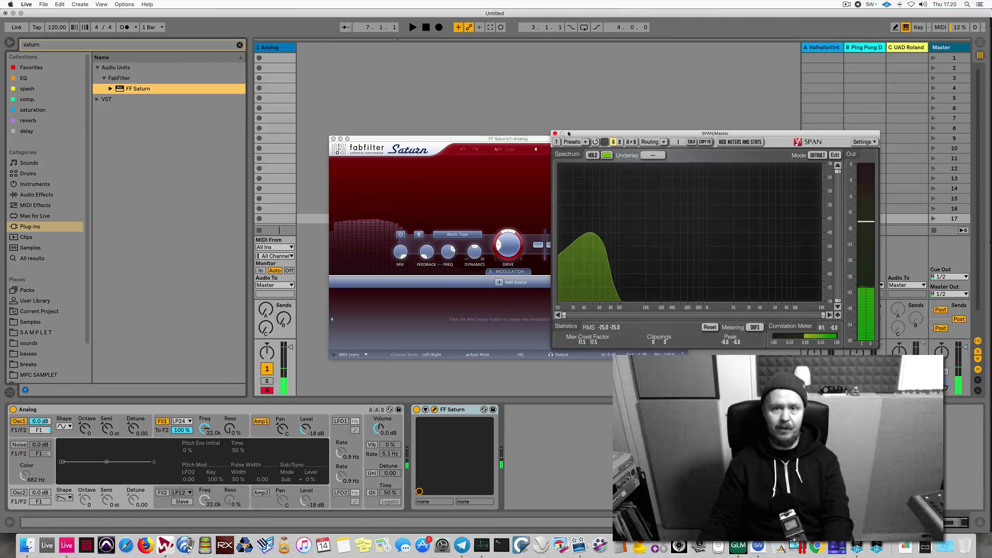
Step: Raise Saturn's Band 2 drive and tone, leaving the sub band clean, then close SPAN
drag(505, 138, 211, 184)
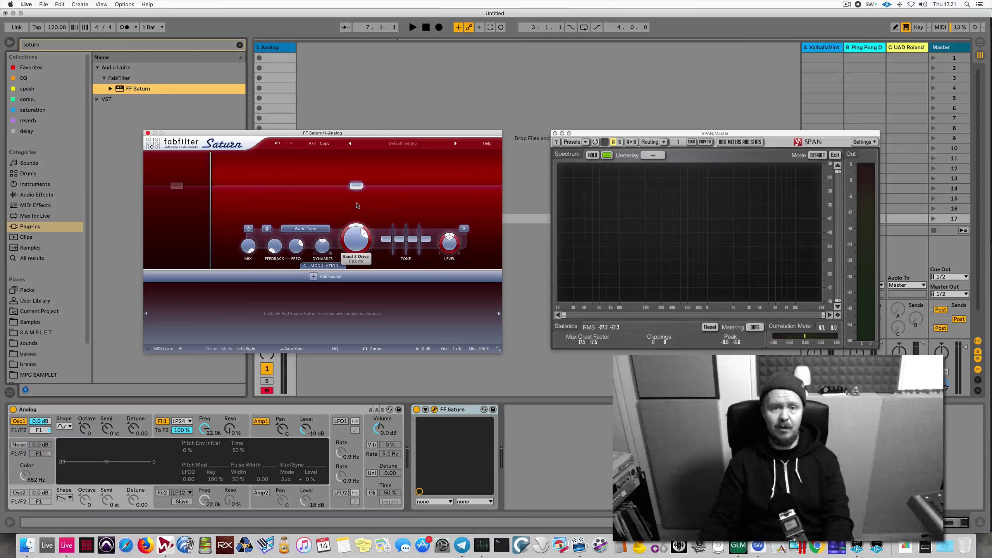
drag(357, 197, 357, 177)
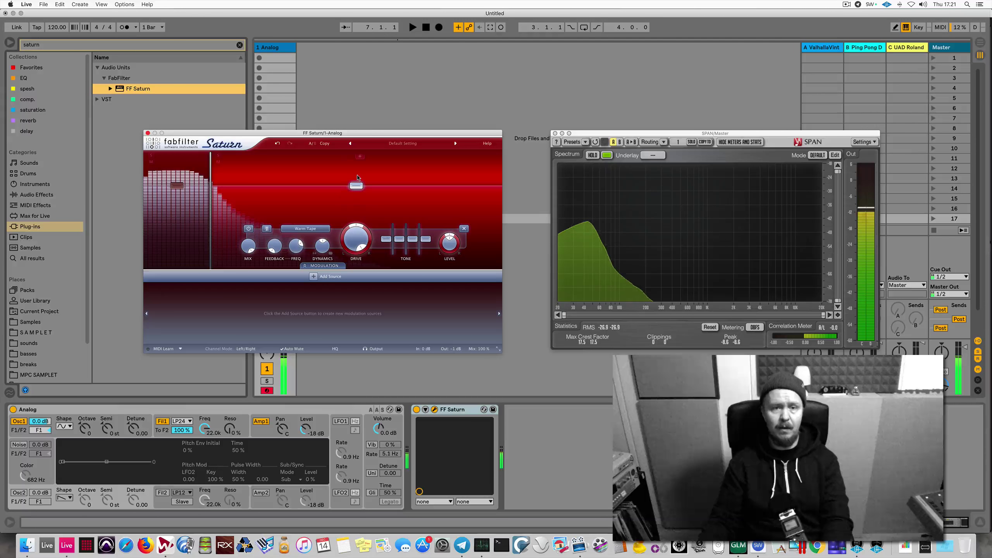
drag(399, 239, 444, 233)
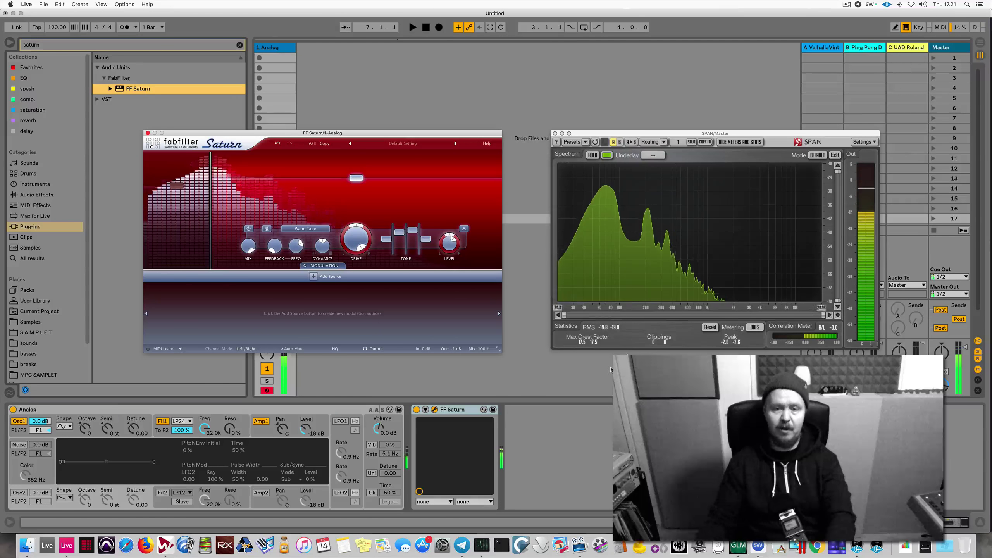
click(415, 411)
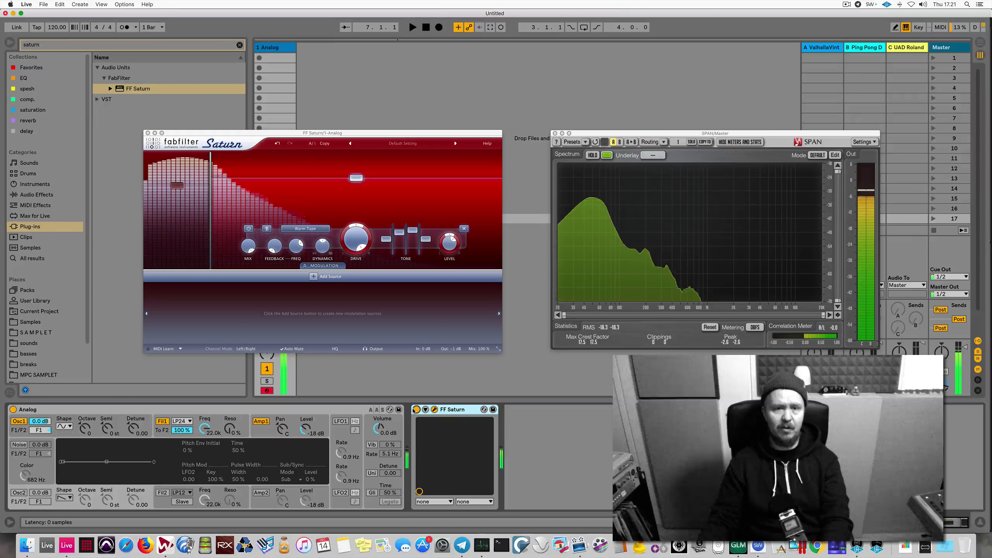
click(555, 133)
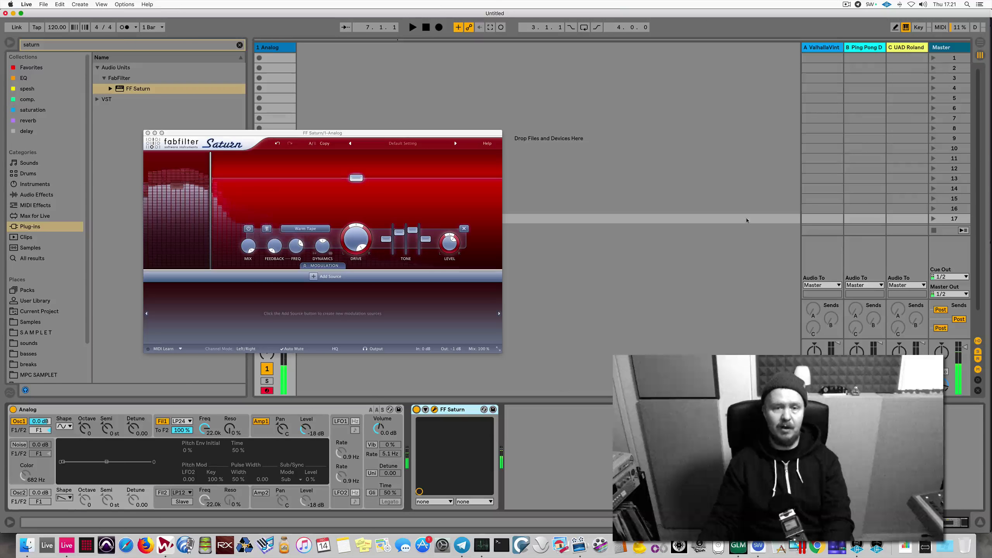
Step: Reopen the Master's SPAN analyzer, add a second FF Saturn after the first, and play the bass
click(944, 48)
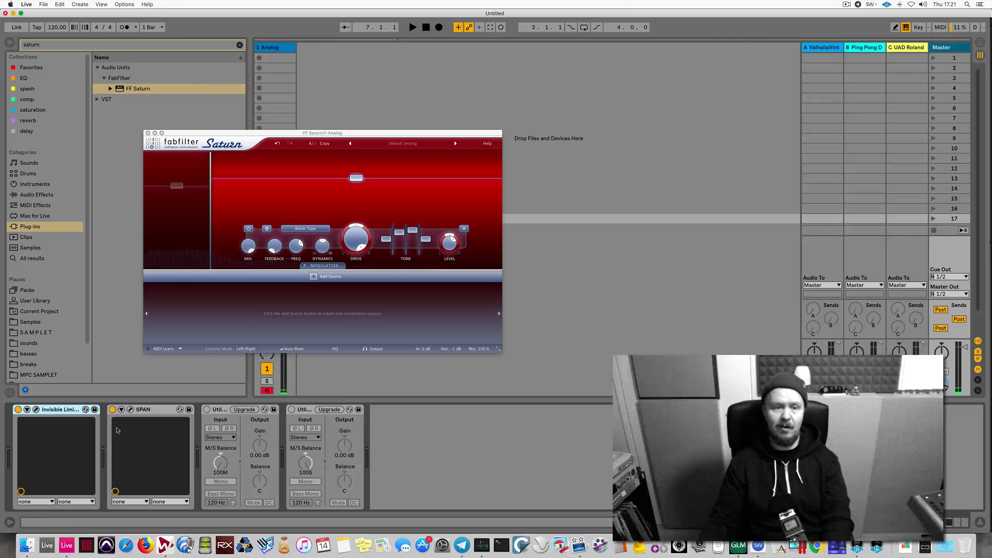
click(130, 409)
click(275, 48)
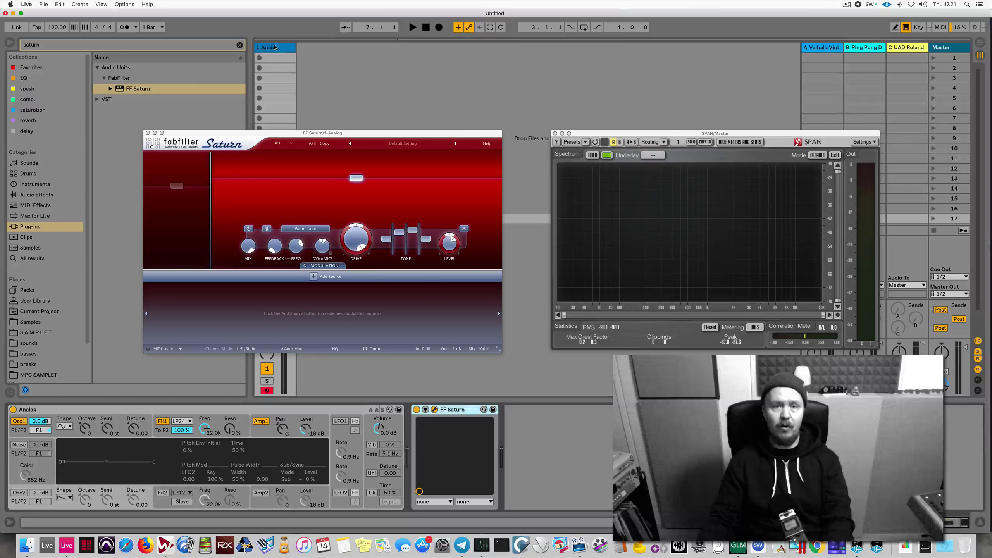
click(147, 133)
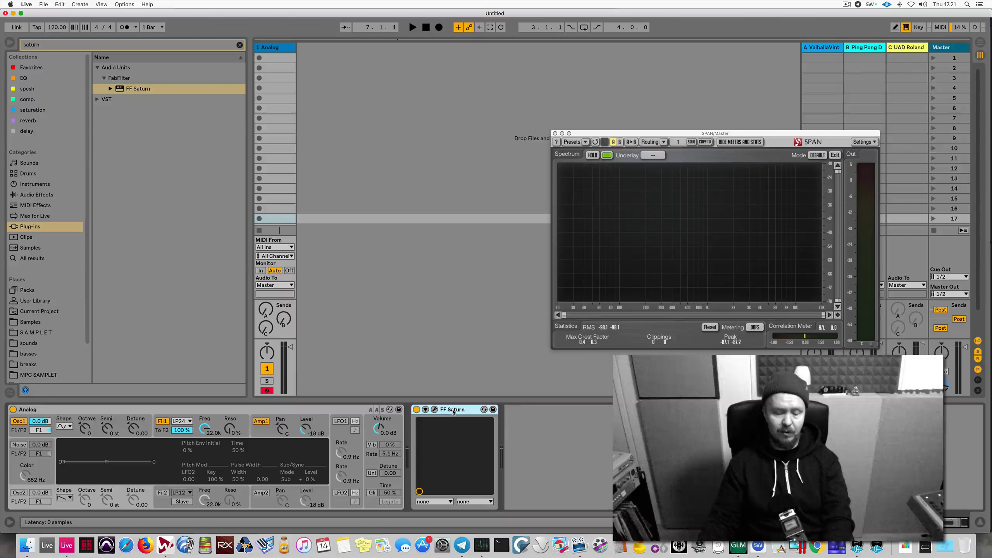
drag(453, 411, 564, 409)
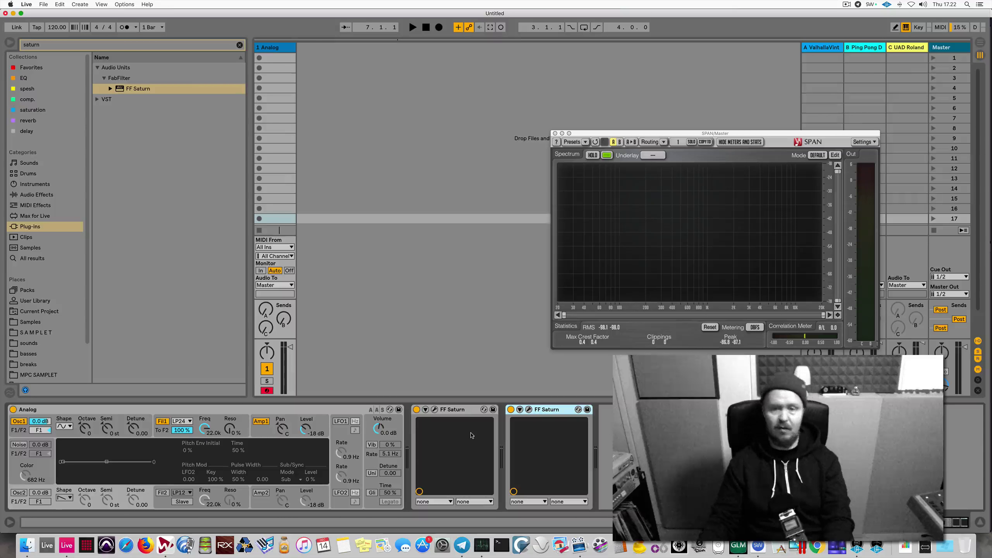
click(528, 409)
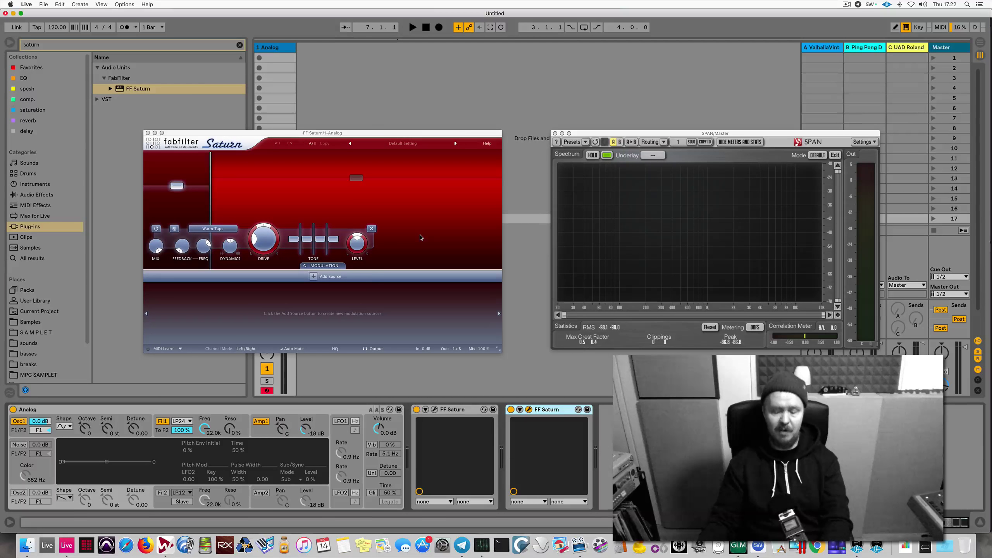
key(a)
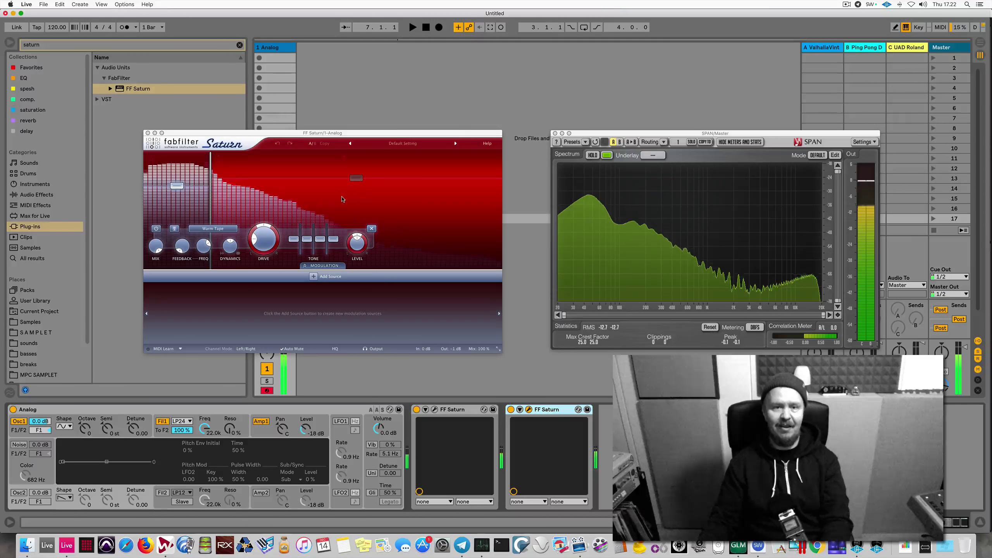
Step: Set Saturn's band 2 level to +13.94 dB and Mid tone +3.67 dB in Warm Tape, then select both Saturns
drag(341, 134, 445, 180)
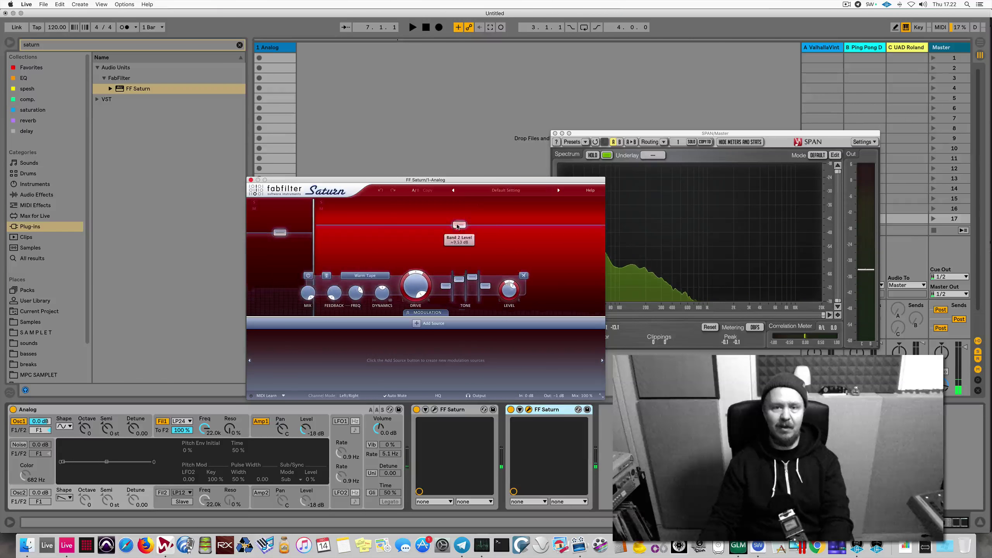
drag(458, 225, 459, 223)
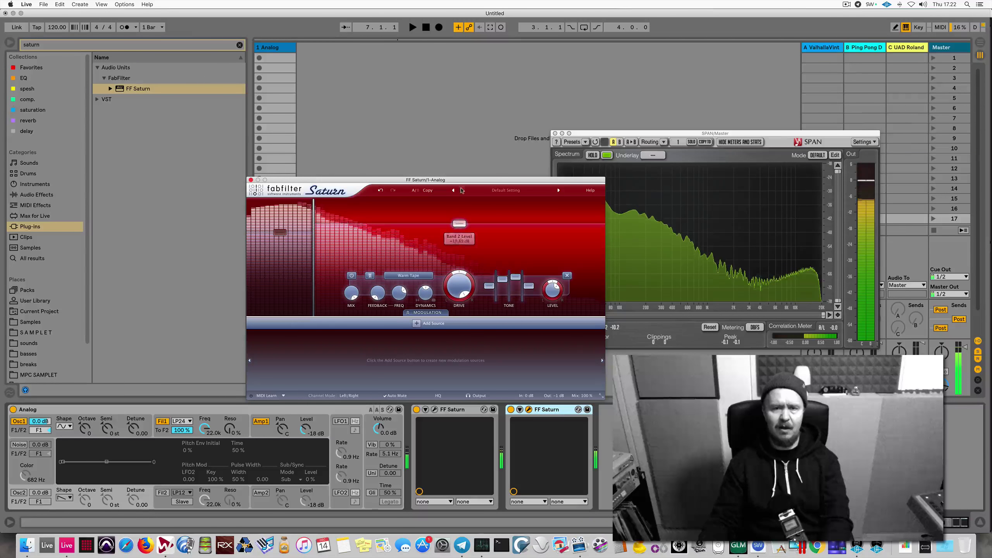
drag(460, 180, 382, 180)
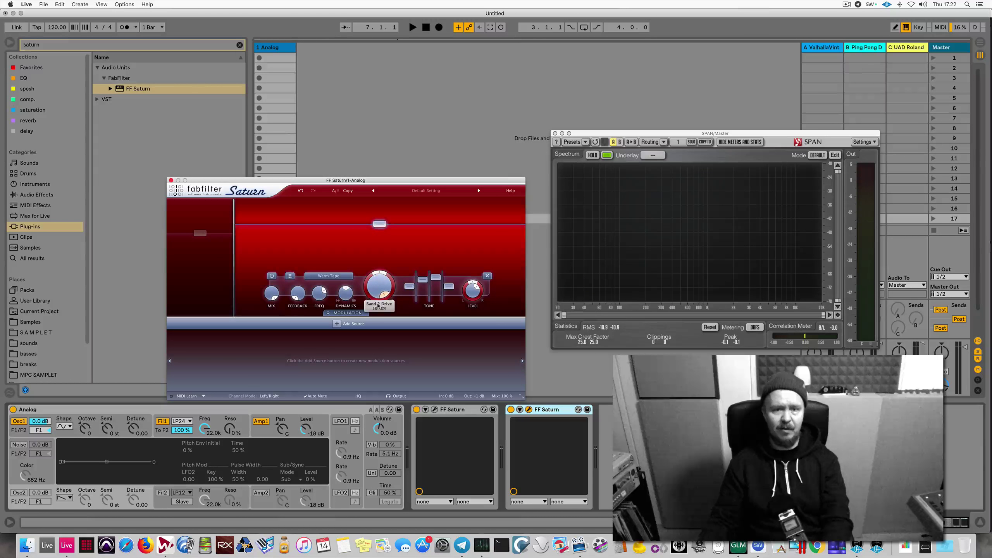
drag(423, 279, 422, 284)
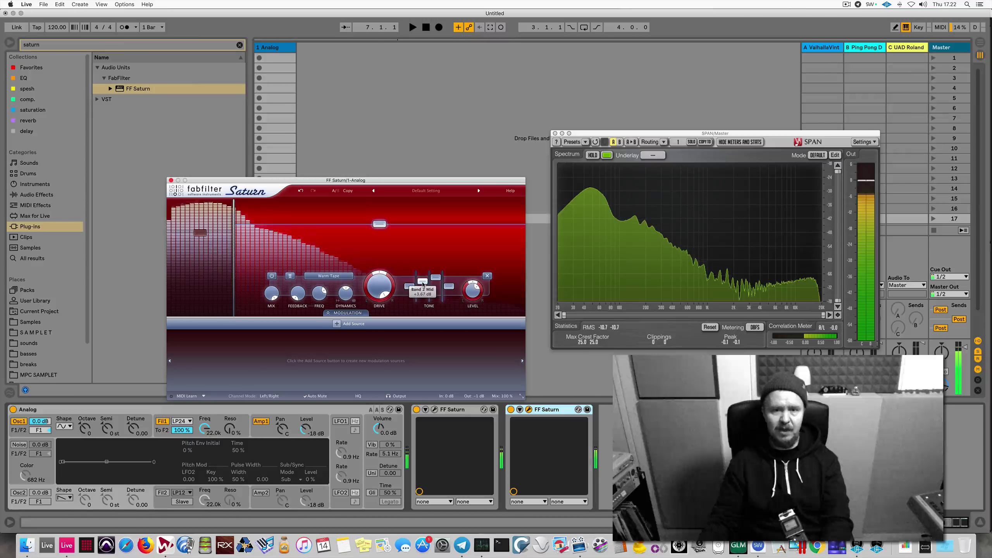
click(324, 276)
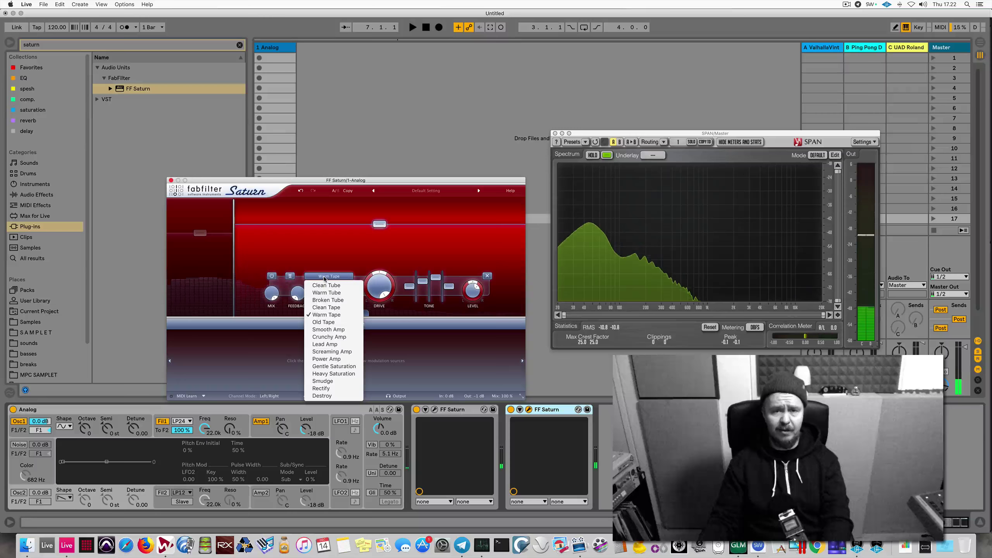
click(331, 317)
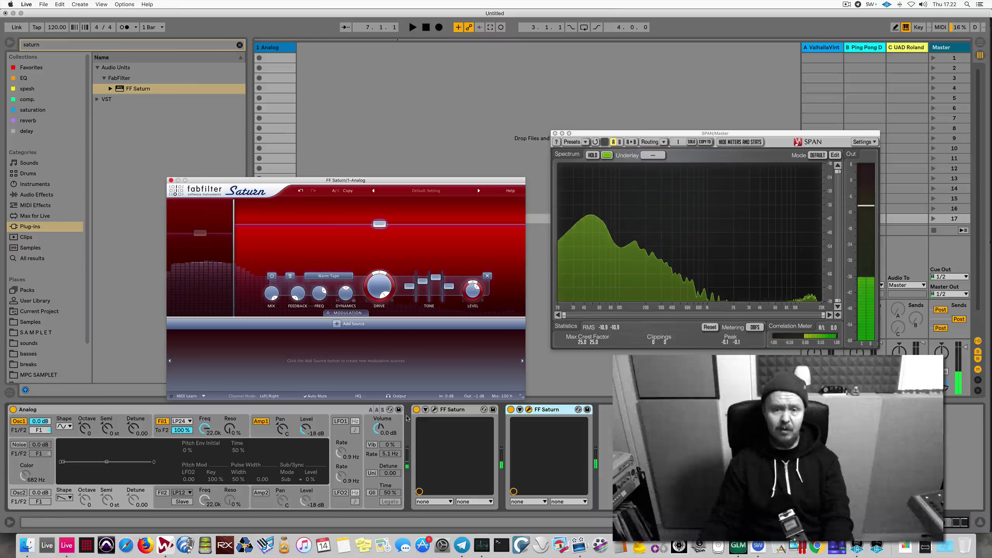
click(452, 410)
click(452, 410)
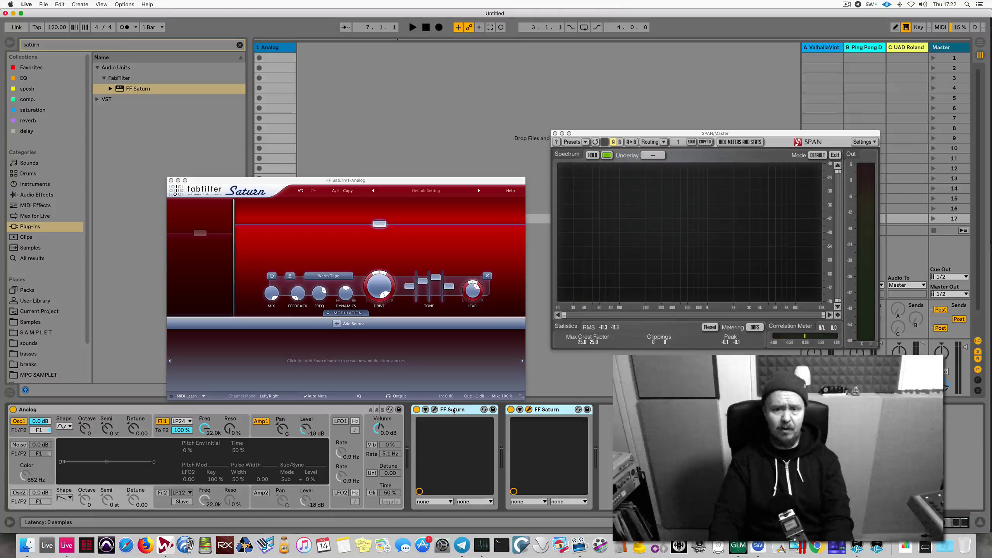
Step: Delete both FF Saturn devices and add Multiband Dynamics after the Analog synth
key(Delete)
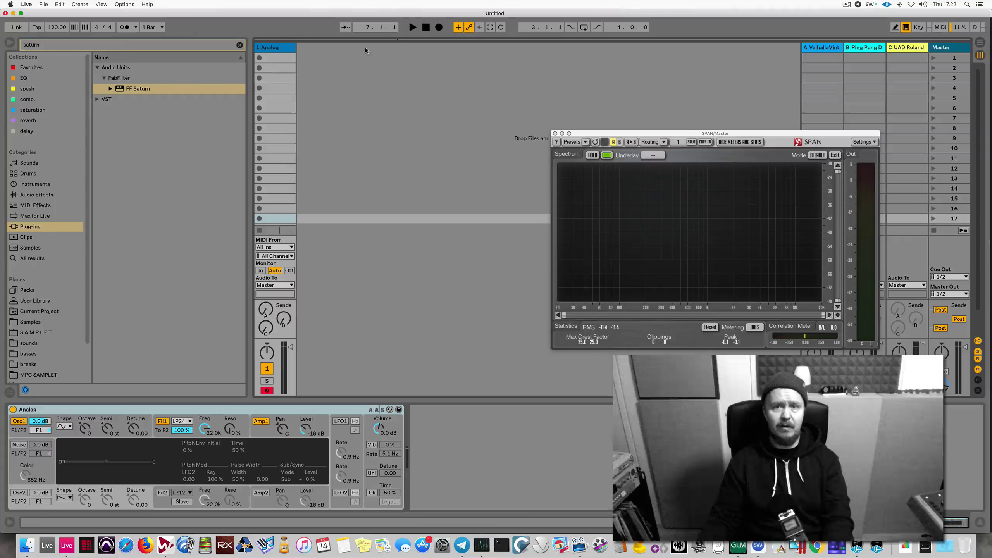
click(239, 45)
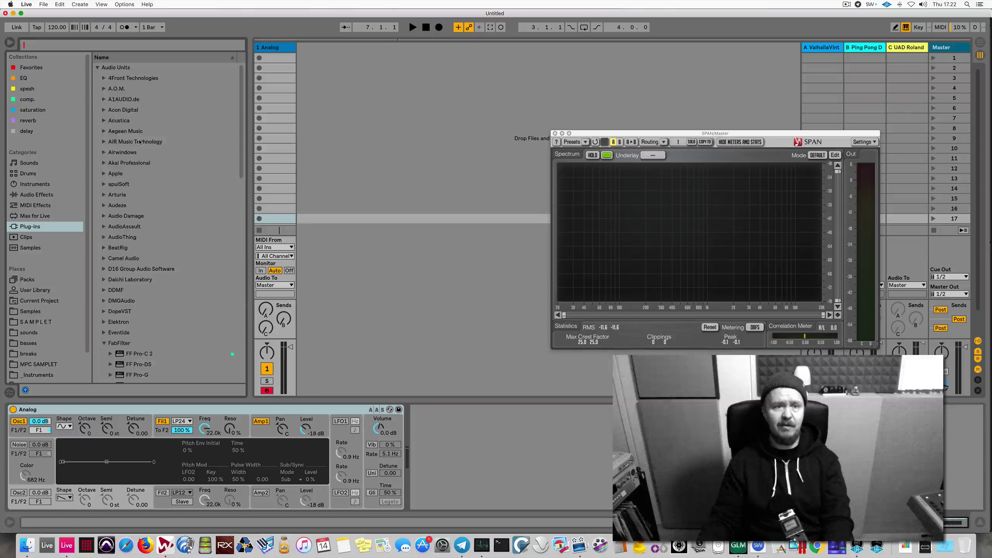
click(46, 194)
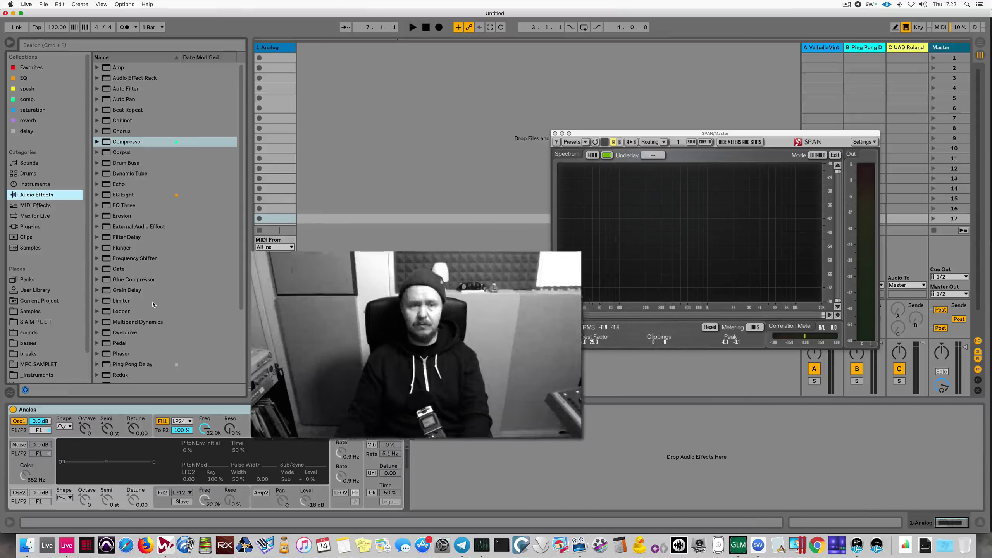
double_click(137, 321)
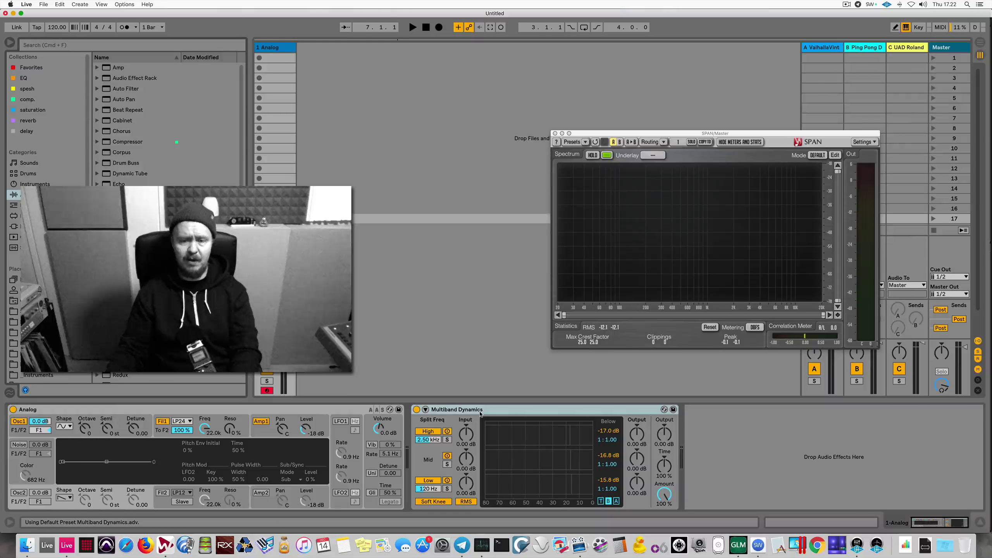
Step: Solo the High, Mid and Low bands of Multiband Dynamics in turn
click(446, 440)
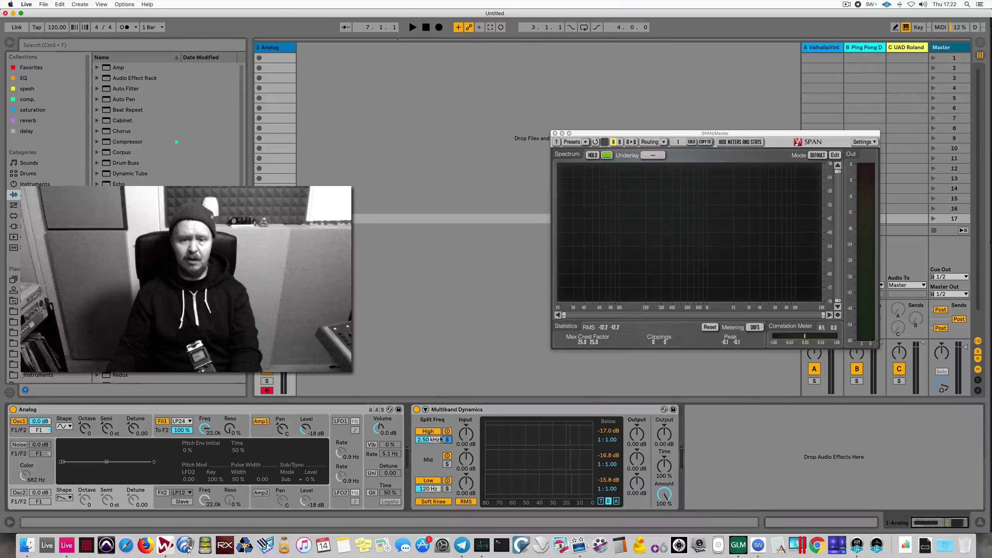
click(447, 464)
click(447, 489)
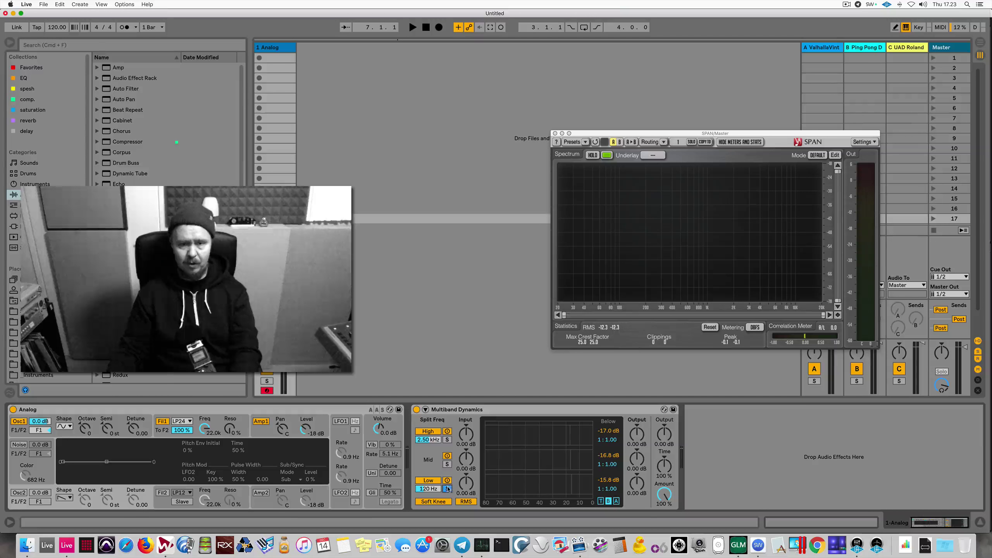
Step: Toggle the Multiband Dynamics band solos, then delete the device
click(446, 464)
click(447, 439)
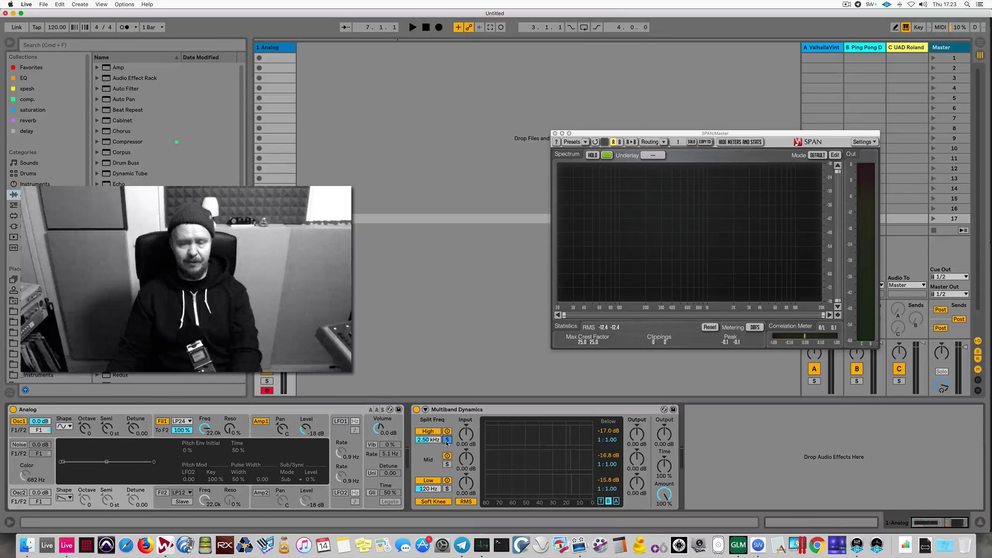
click(446, 464)
click(480, 411)
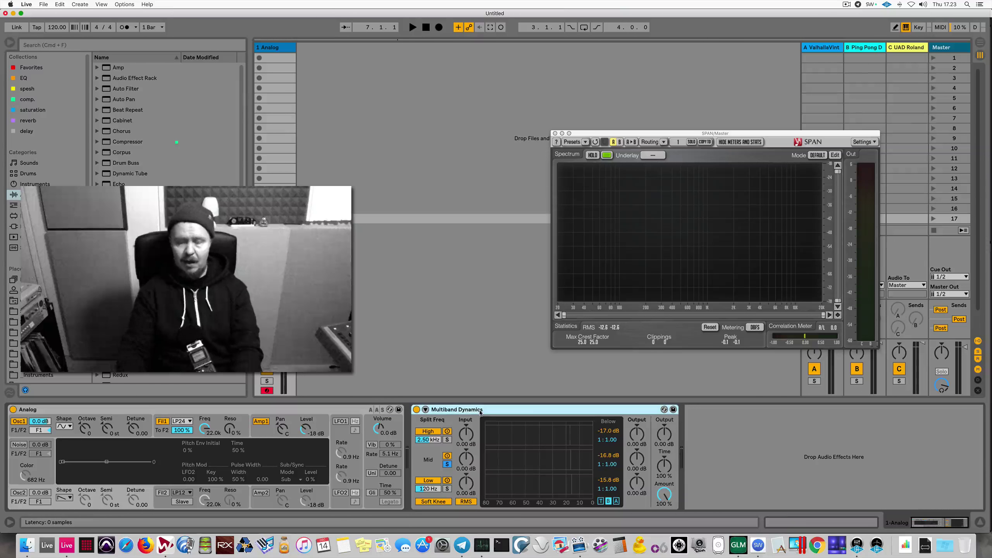
key(Delete)
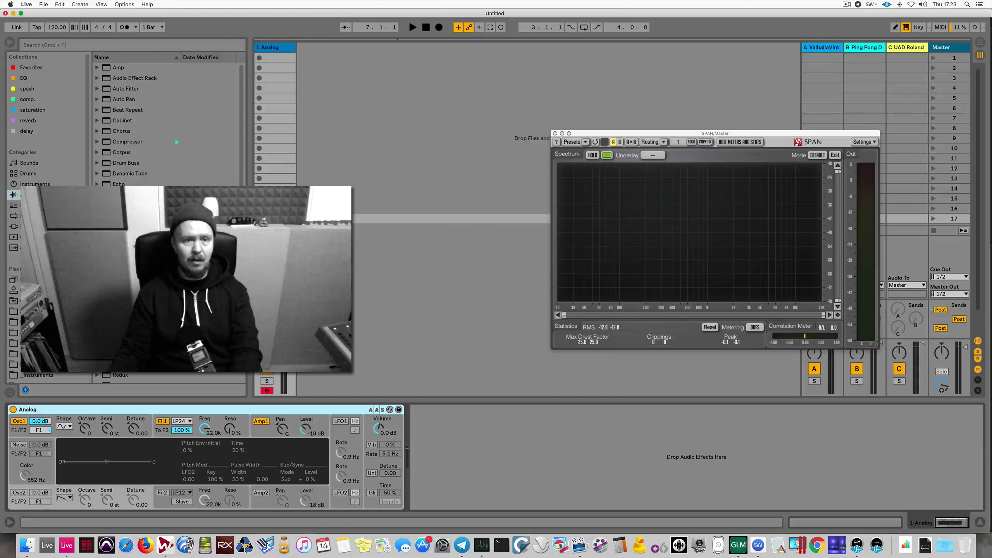
Step: Search the Audio Effect Rack browser for the saved MBchain rack preset
click(96, 78)
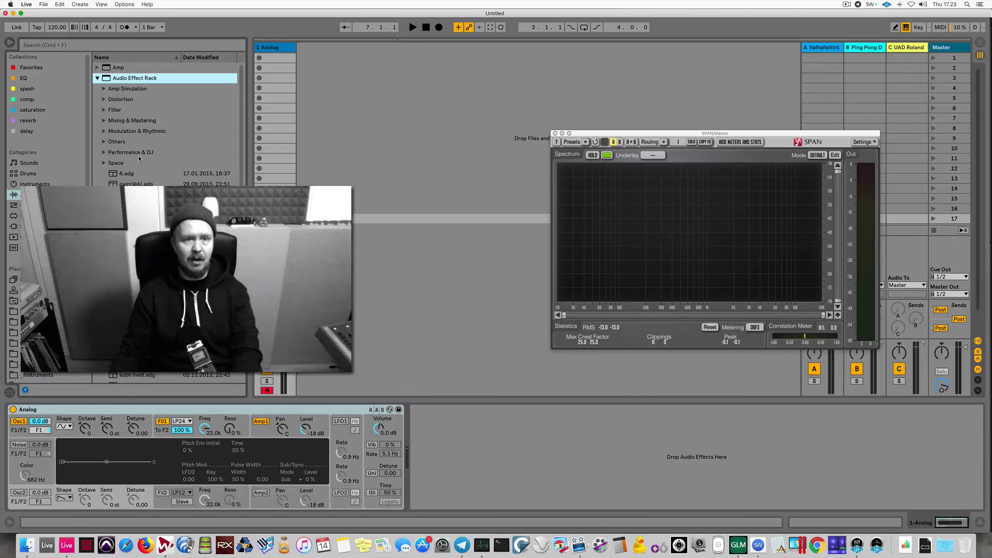
key(super+f)
text(mbdyn)
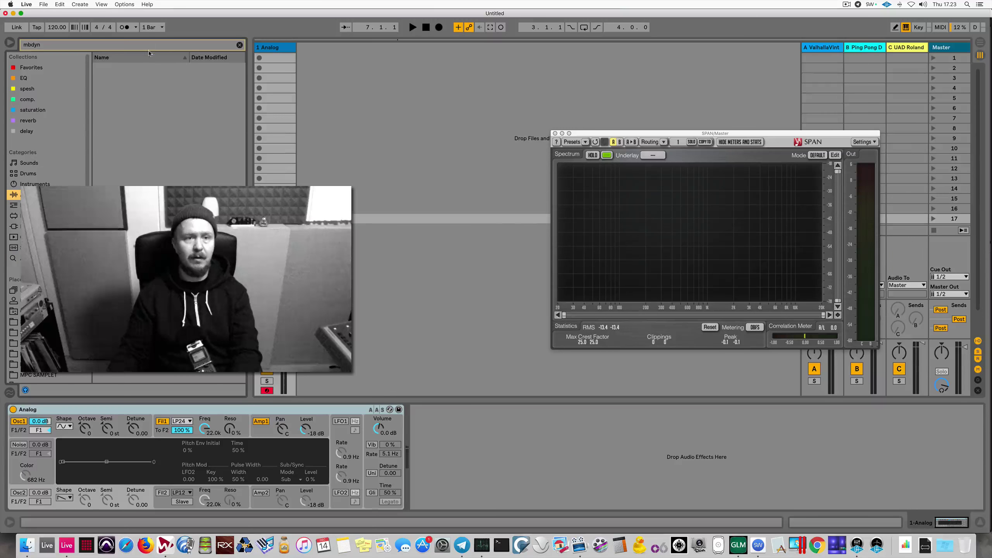
key(BackSpace)
key(BackSpace)
key(BackSpace)
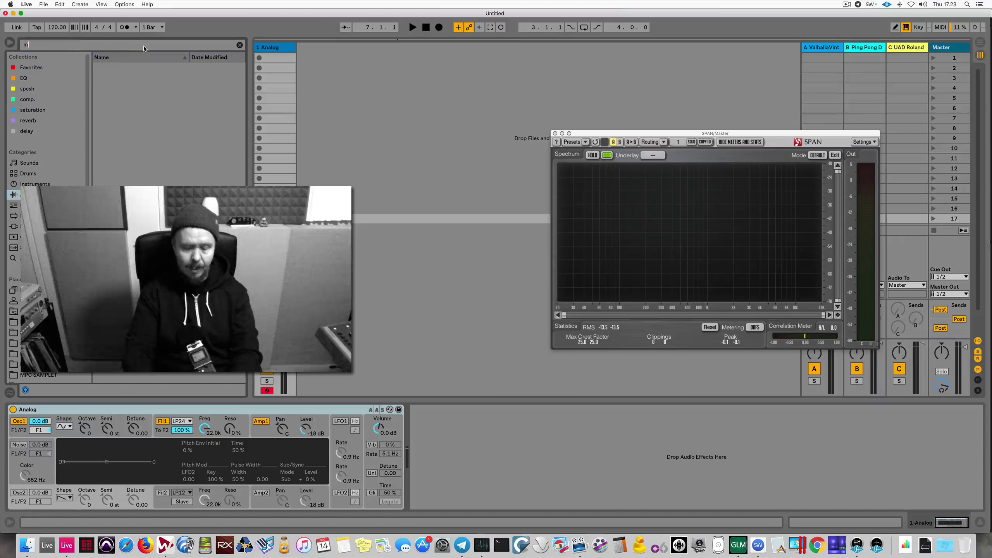
Step: Load the MBchain rack onto the Analog track and step through its three chains, ending on the mid band
double_click(132, 89)
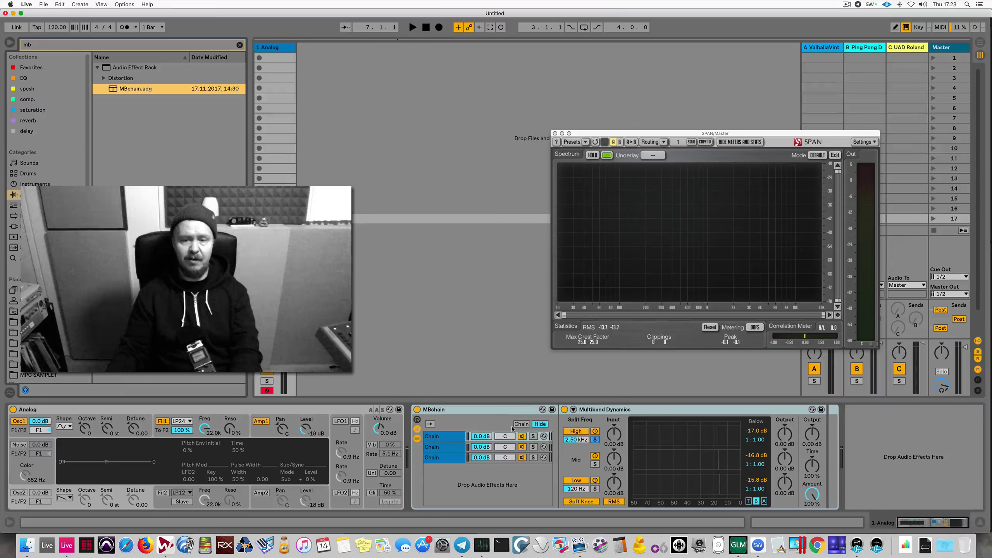
click(451, 457)
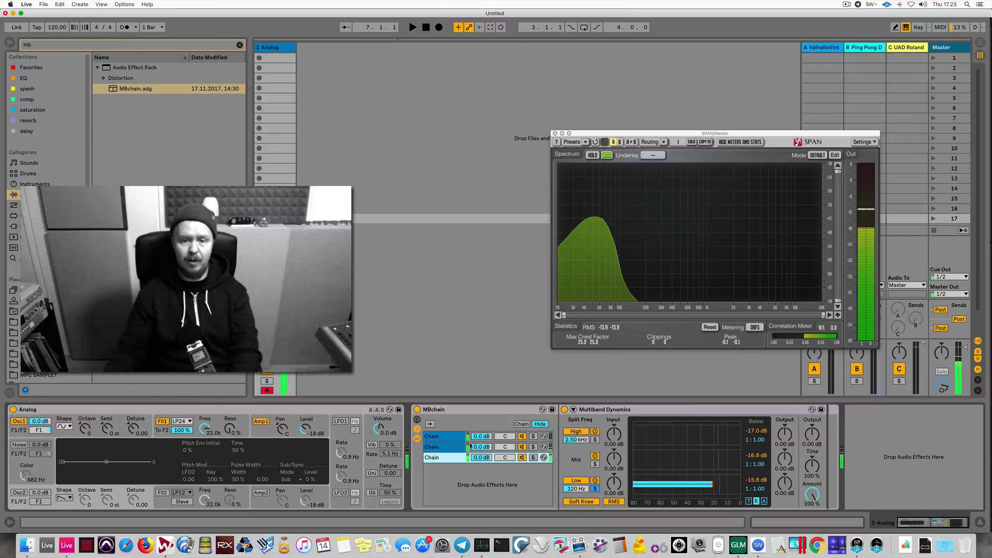
click(445, 446)
click(445, 436)
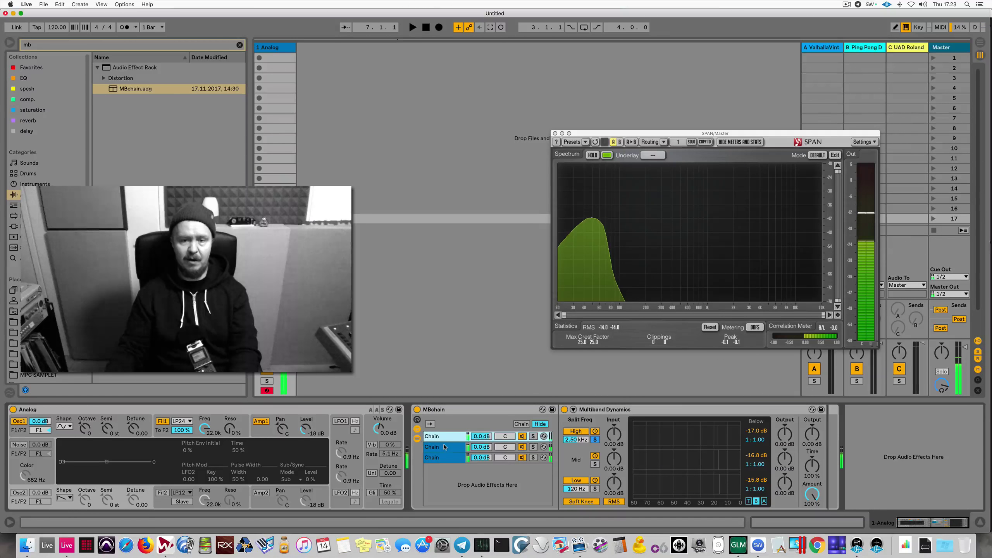
click(446, 446)
click(446, 458)
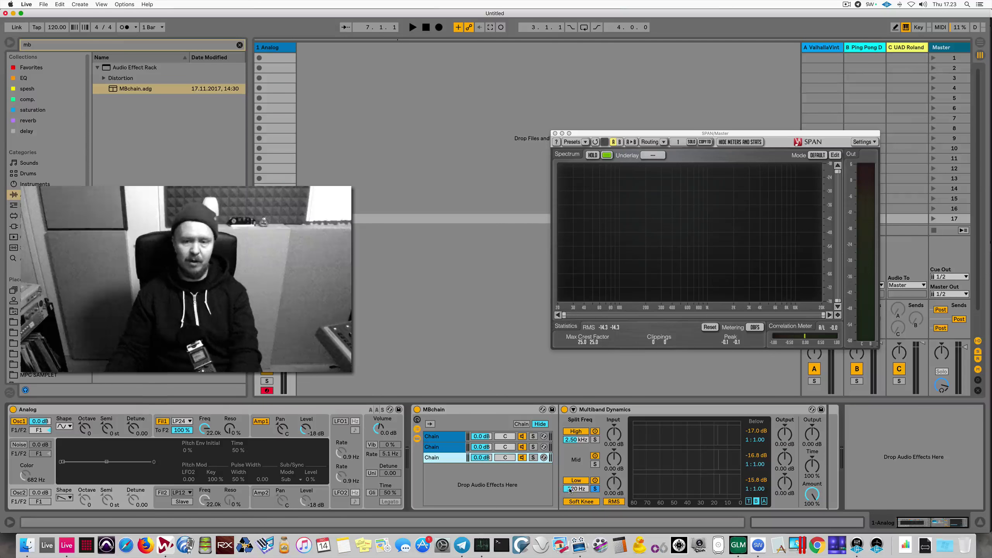
click(452, 448)
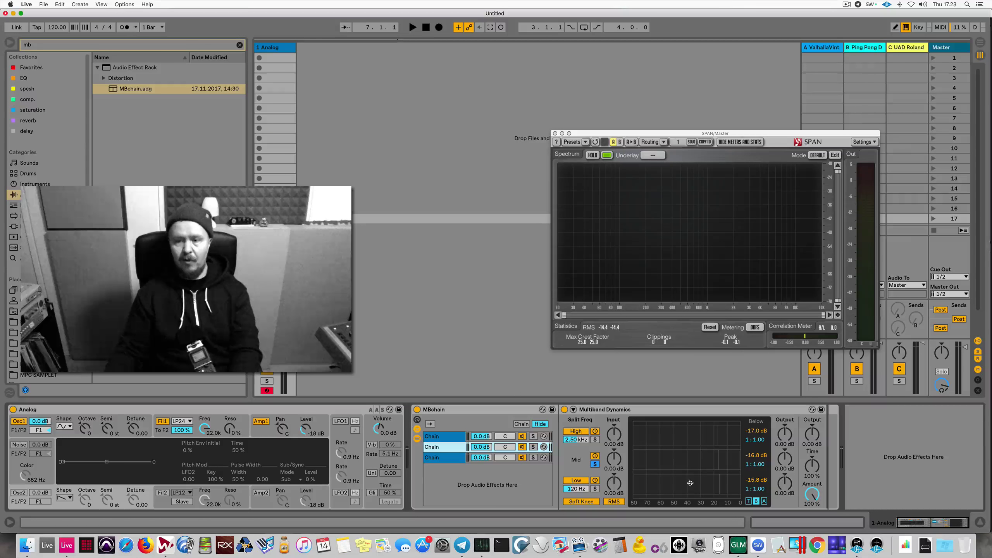
Step: Clear the 'mb' browser search and reselect MBchain's mid-band chain
click(239, 44)
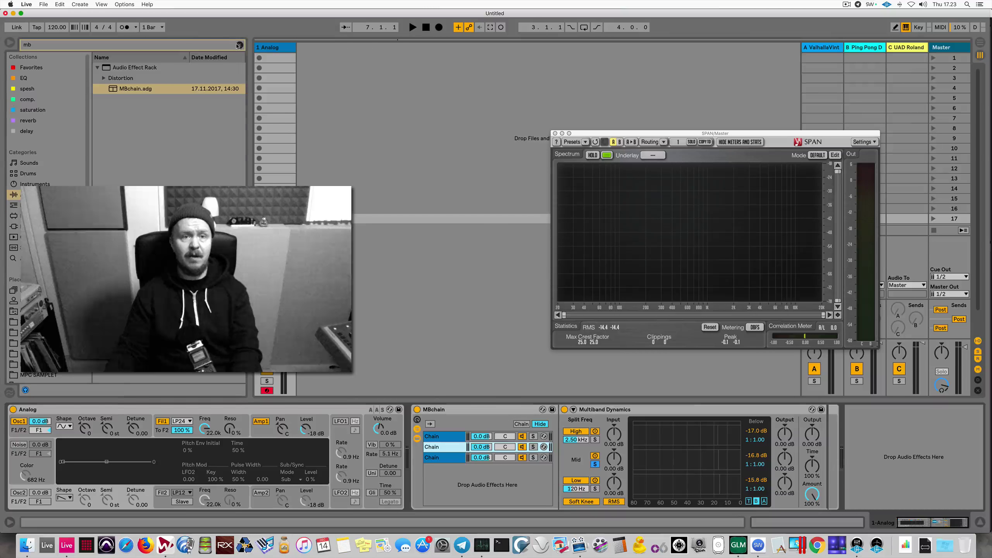
click(442, 445)
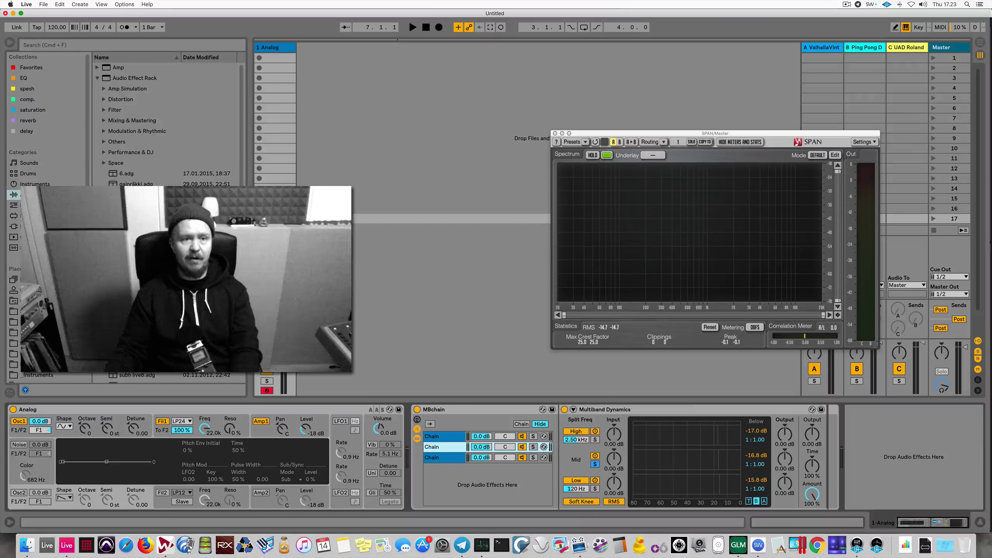
scroll(168, 125, down, 10)
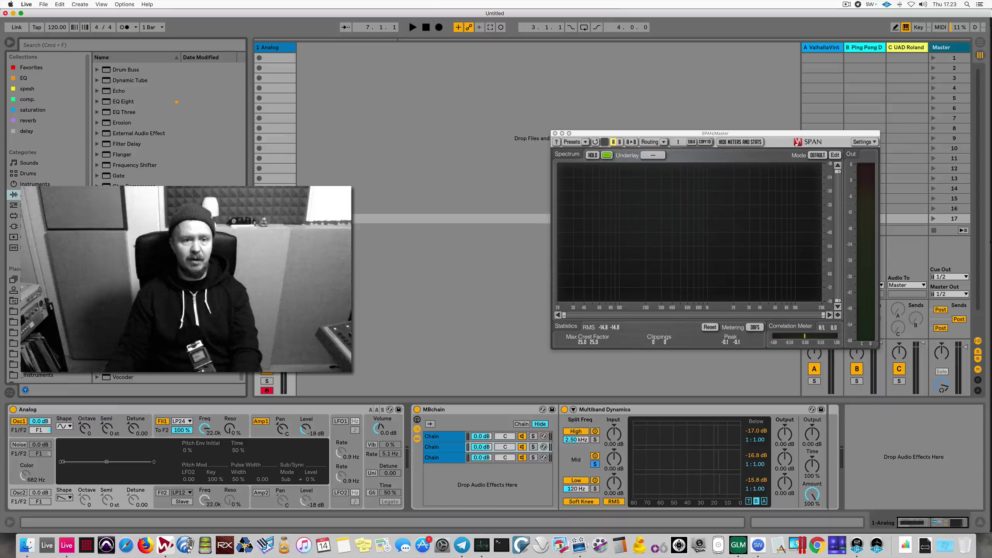
Step: Add a Saturator at 36 dB drive after Multiband Dynamics in the mid chain, then select MBchain
click(618, 484)
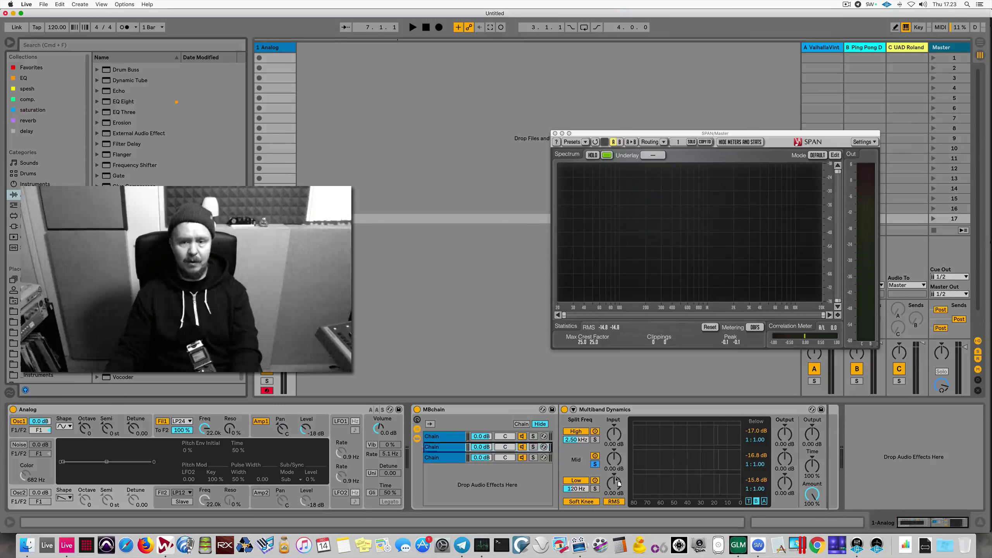
drag(129, 312, 913, 456)
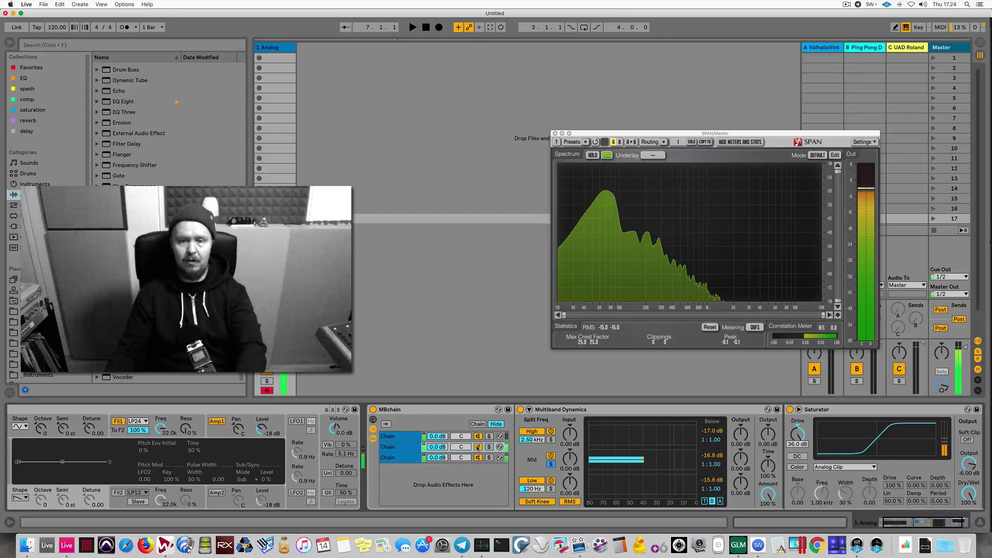
click(390, 409)
shift+click(816, 409)
Step: Duplicate the MBchain rack with Cmd+D and turn the copy's Saturator drive down to 24 dB
key(super+d)
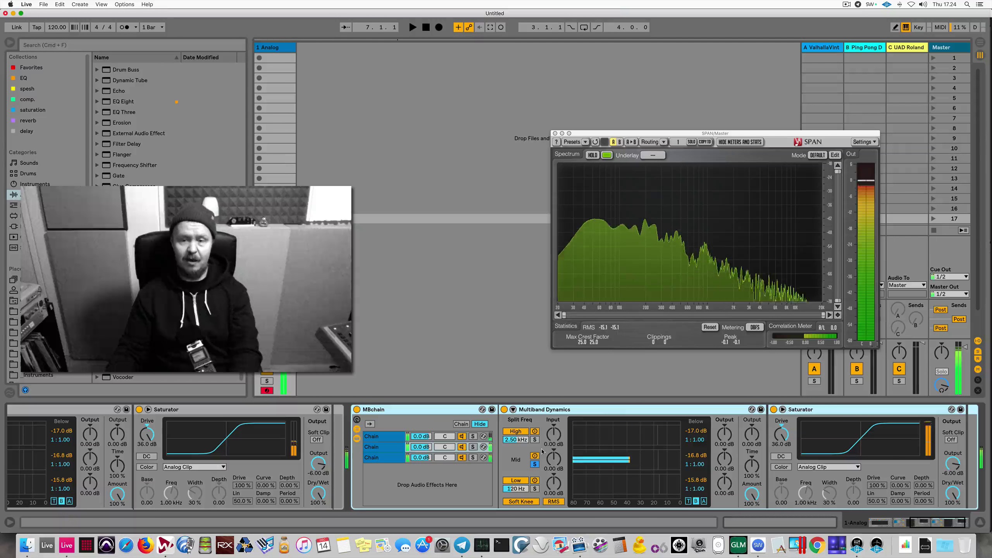
click(834, 414)
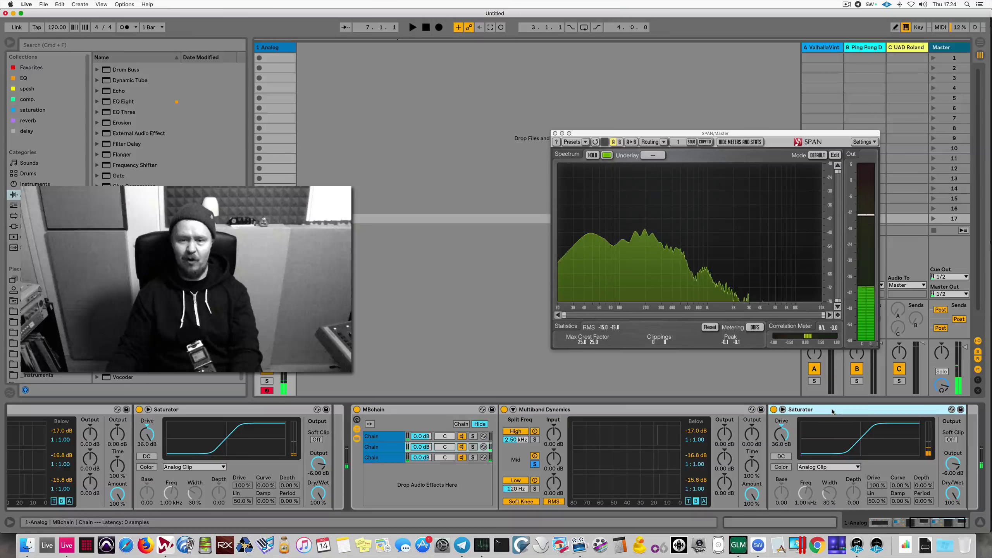
scroll(628, 468, right, 2)
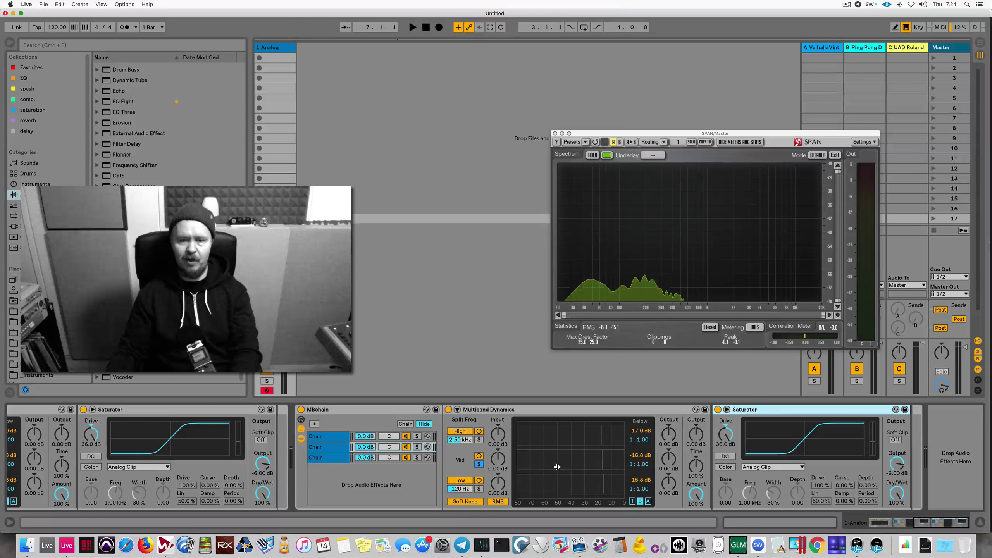
scroll(628, 469, left, 5)
scroll(557, 467, left, 2)
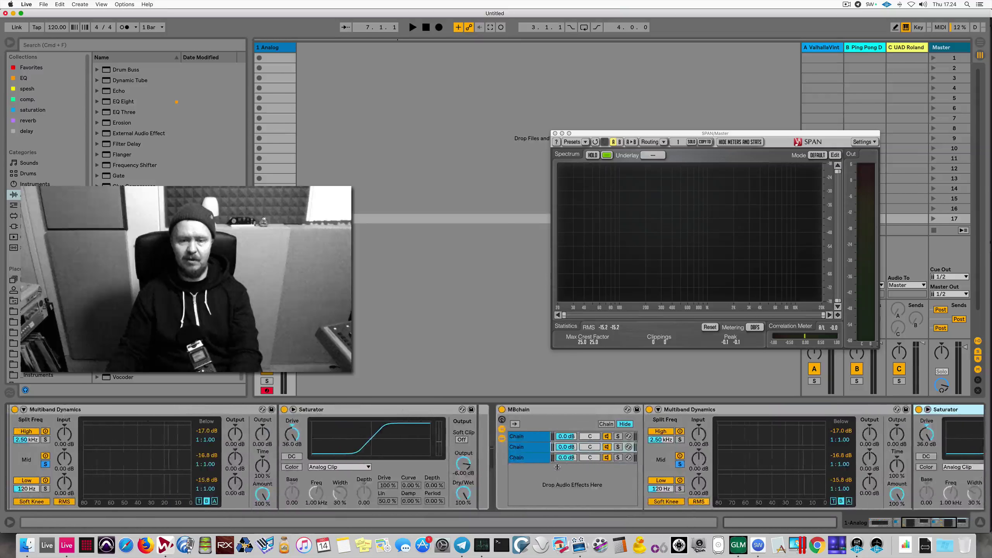
scroll(557, 467, right, 7)
scroll(432, 440, left, 4)
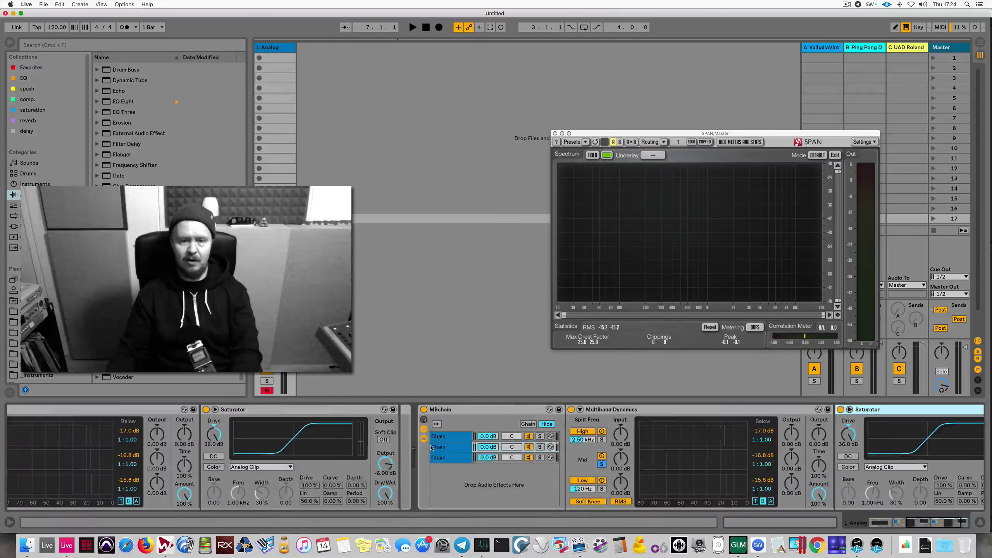
scroll(390, 442, right, 4)
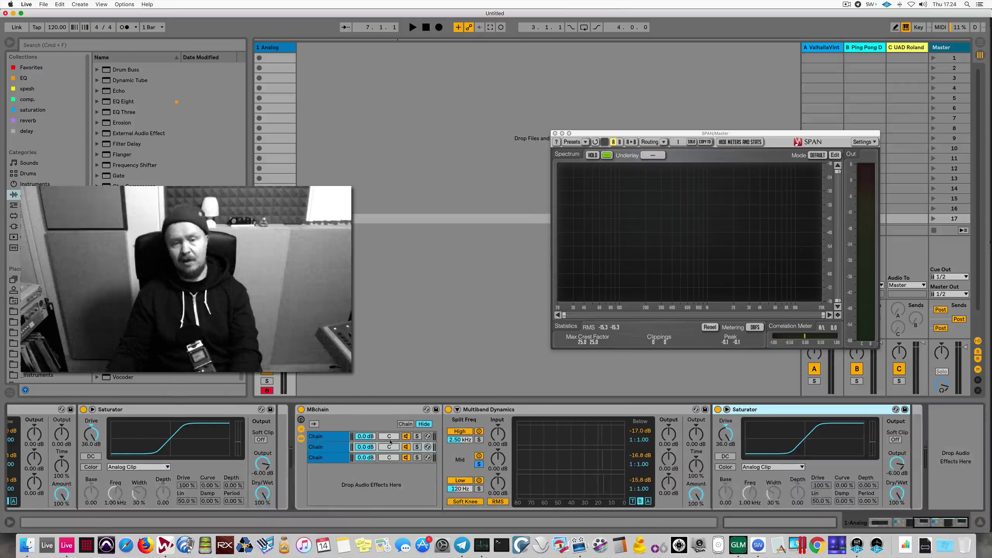
scroll(223, 452, left, 7)
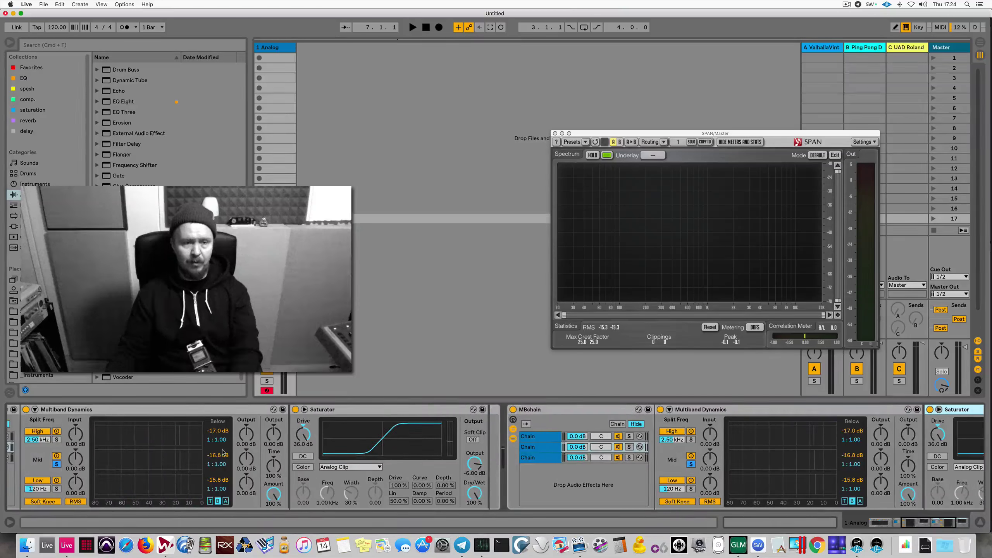
scroll(223, 452, right, 7)
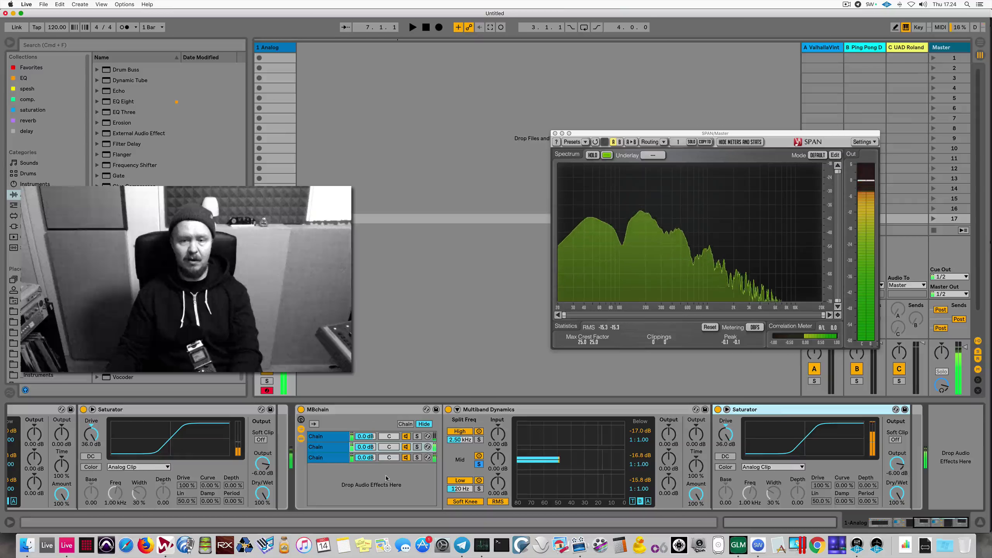
drag(725, 433, 725, 453)
Step: Set the second MBchain's mid-band chain volume to 6 dB
click(366, 447)
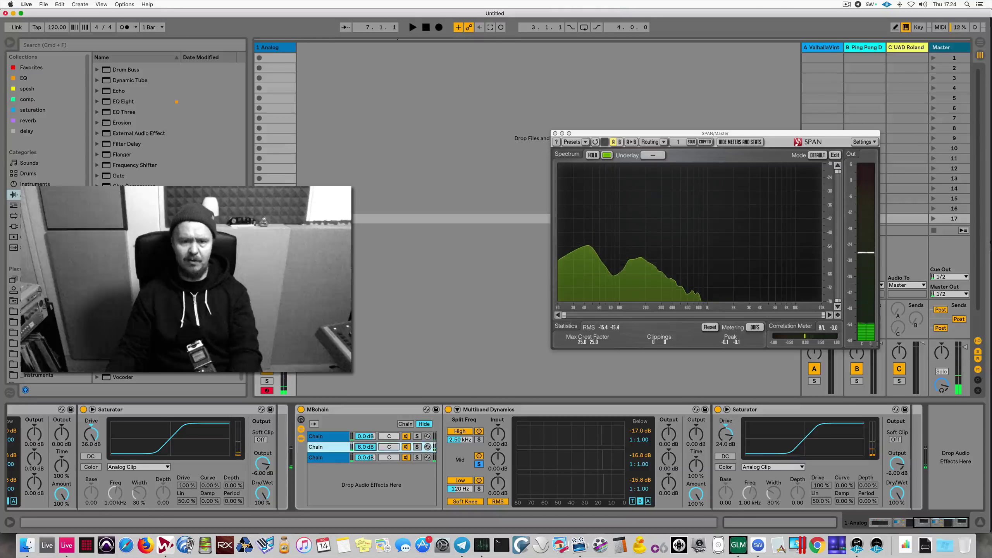
text(6)
key(Return)
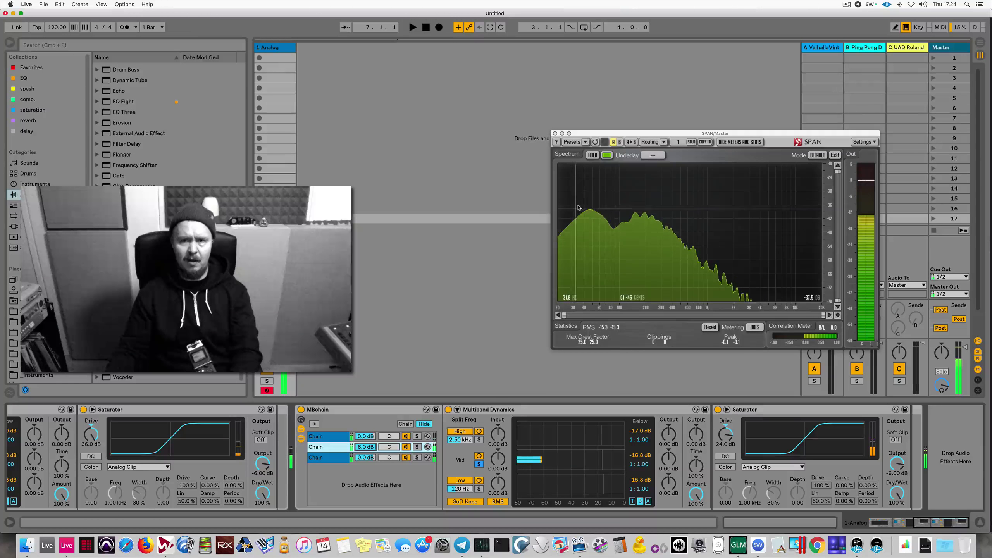
Step: Briefly solo the low-band chain, then view the high- and mid-band chains' devices
click(417, 457)
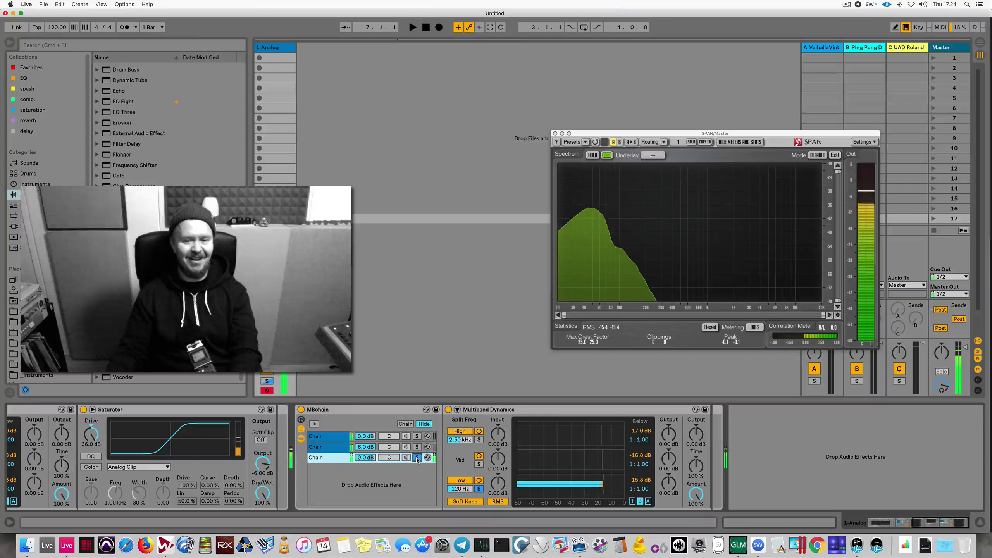
click(416, 457)
click(336, 437)
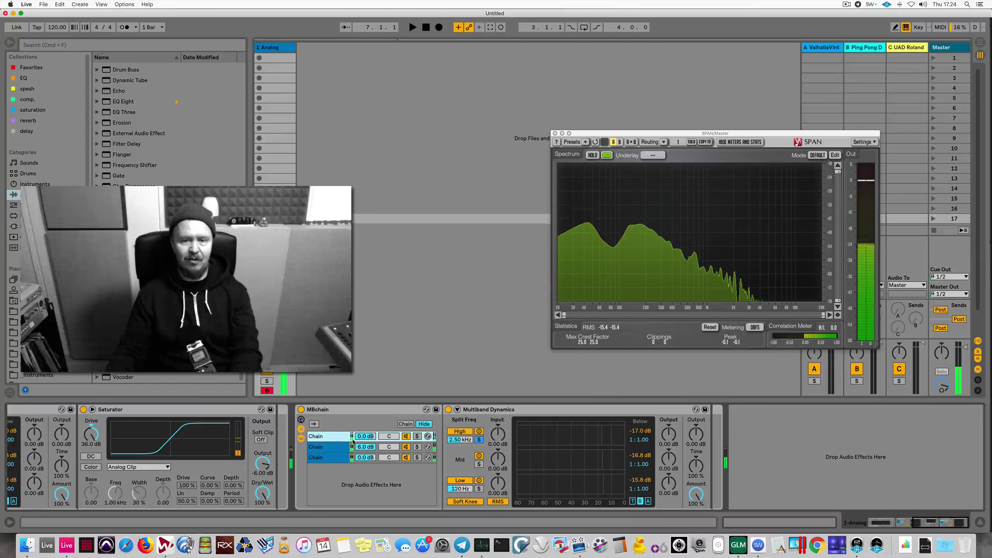
click(332, 447)
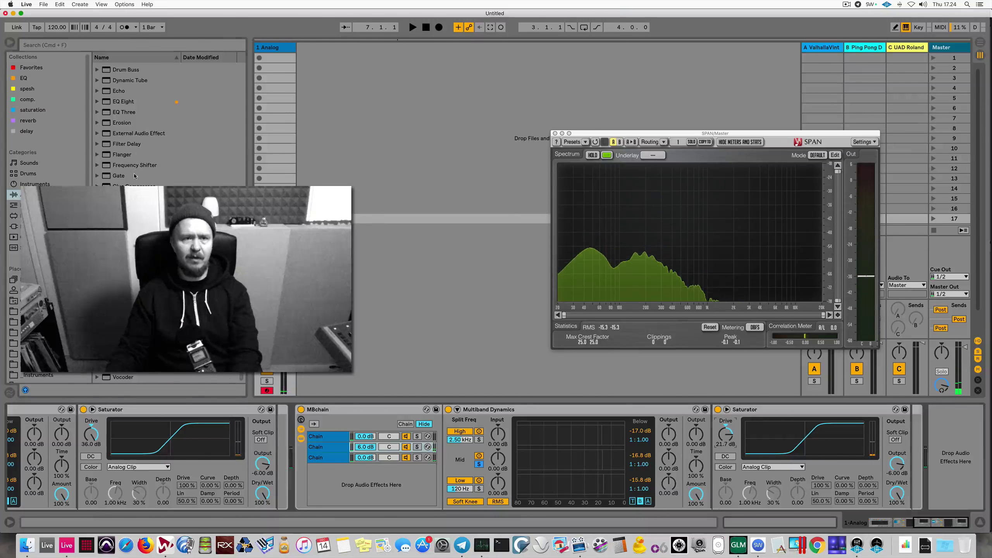
scroll(159, 108, up, 10)
Step: Add a Compressor at the end of the mid band: ratio 31.5:1, threshold −15.7 dB, attack 0.01 ms, release 1 ms
click(98, 79)
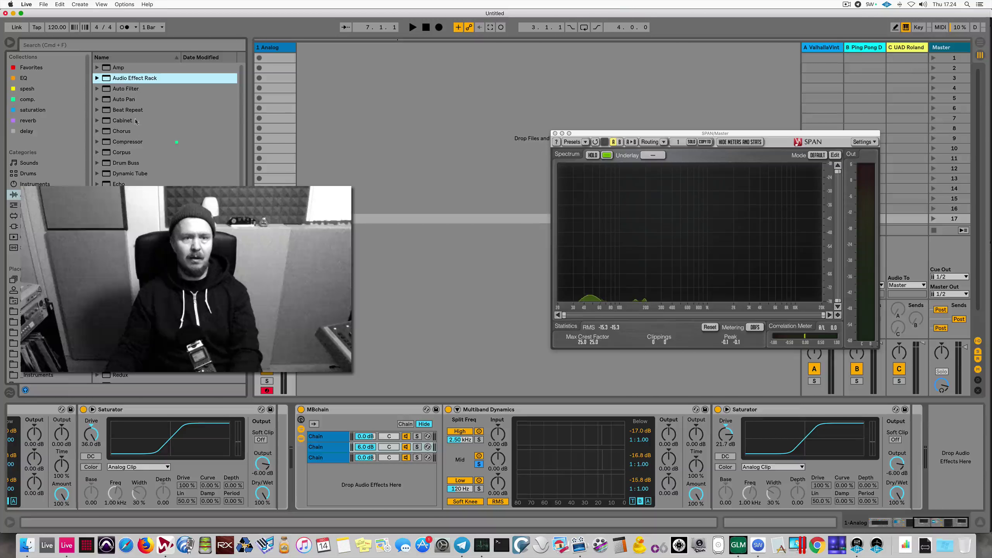
double_click(128, 142)
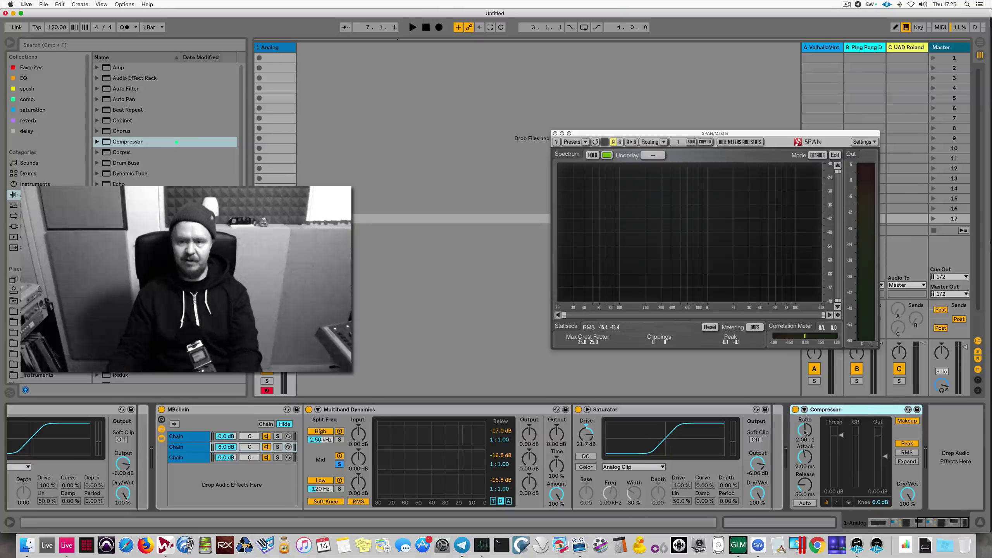
drag(805, 431, 805, 425)
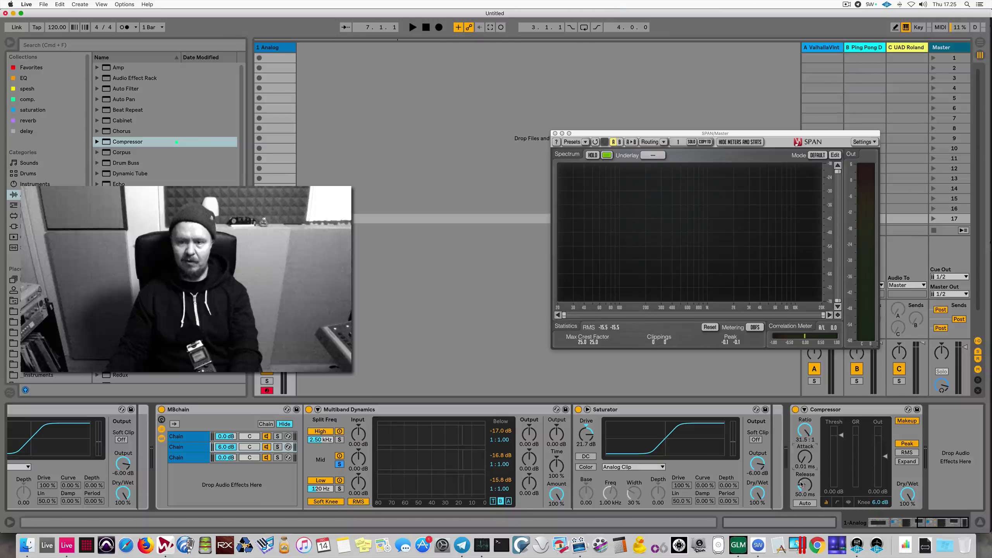
drag(839, 435, 839, 460)
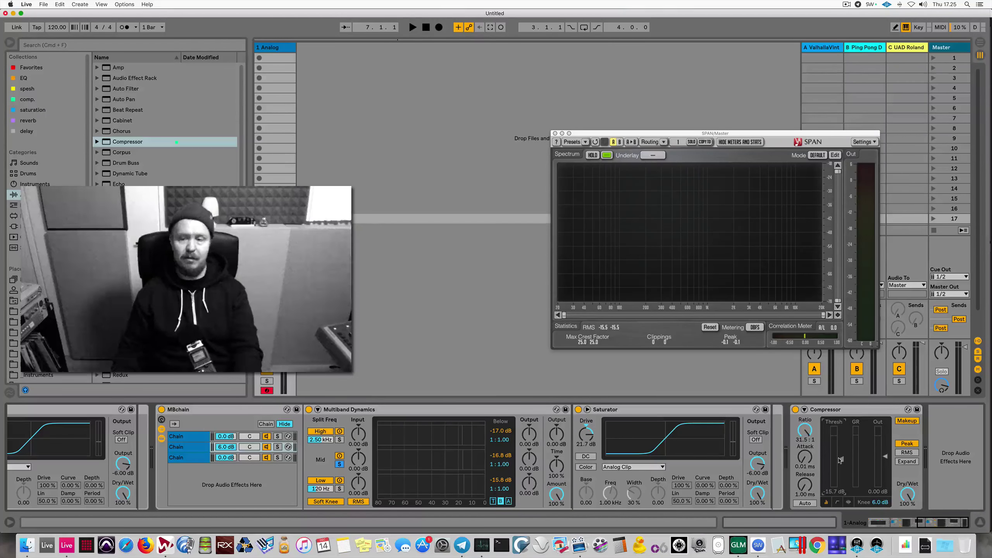
drag(664, 136, 458, 105)
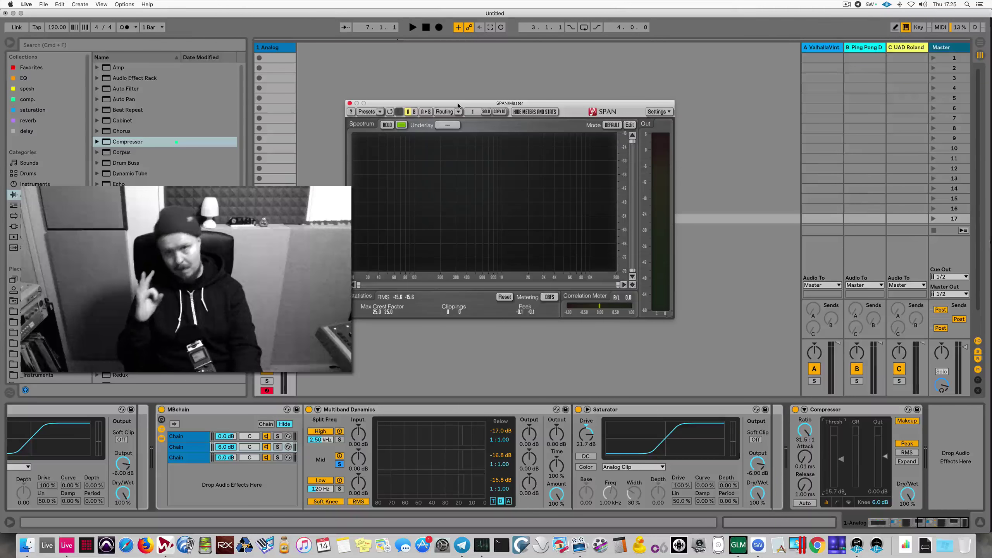